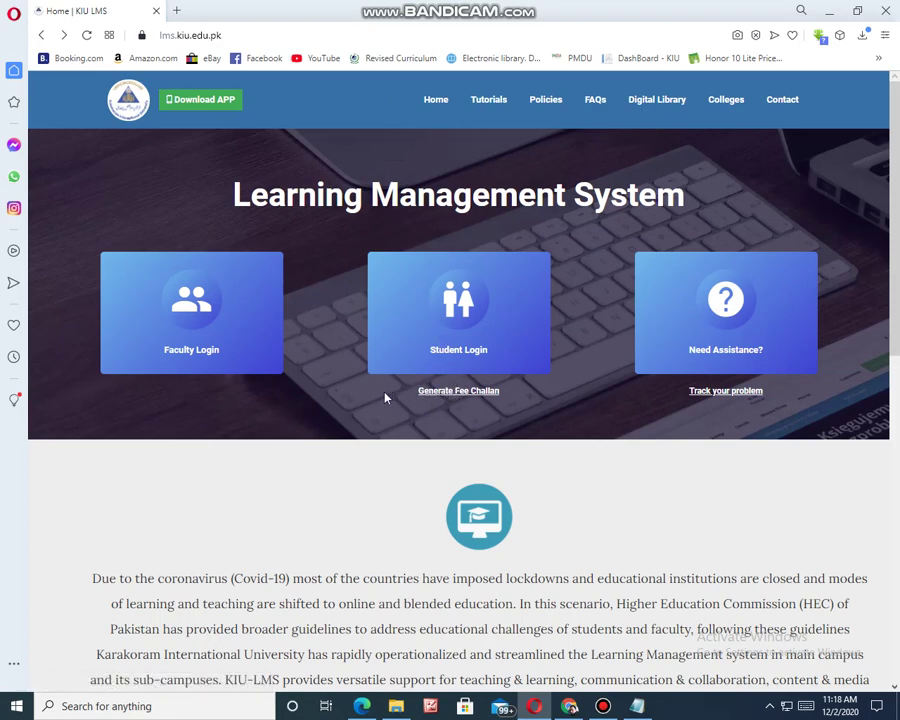
- Open the fee challan generator, choose the 1. 50% Installment voucher, then return home
click(436, 397)
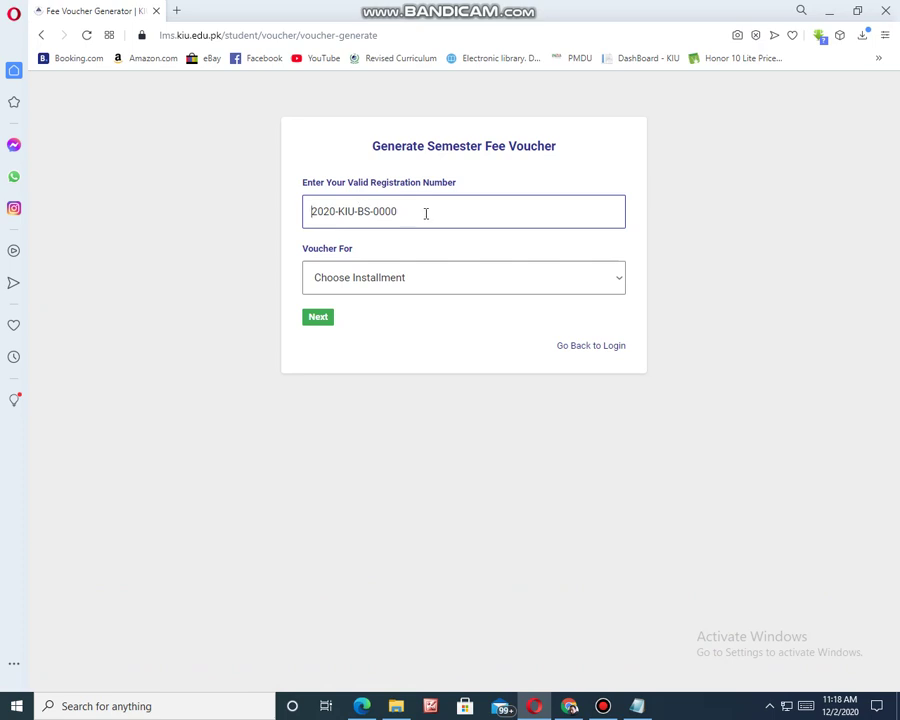
click(362, 279)
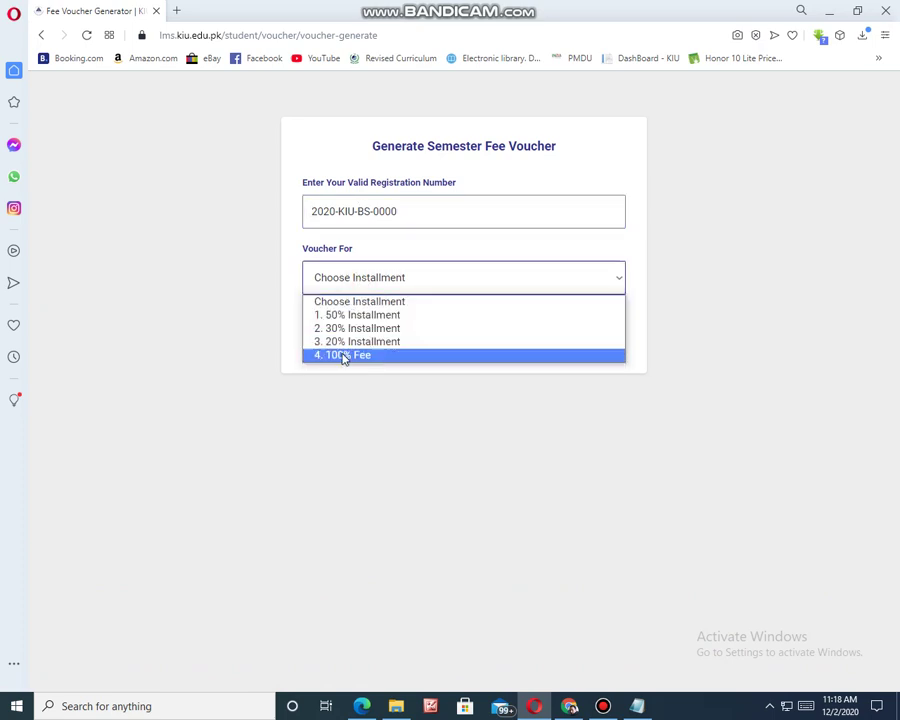
click(362, 316)
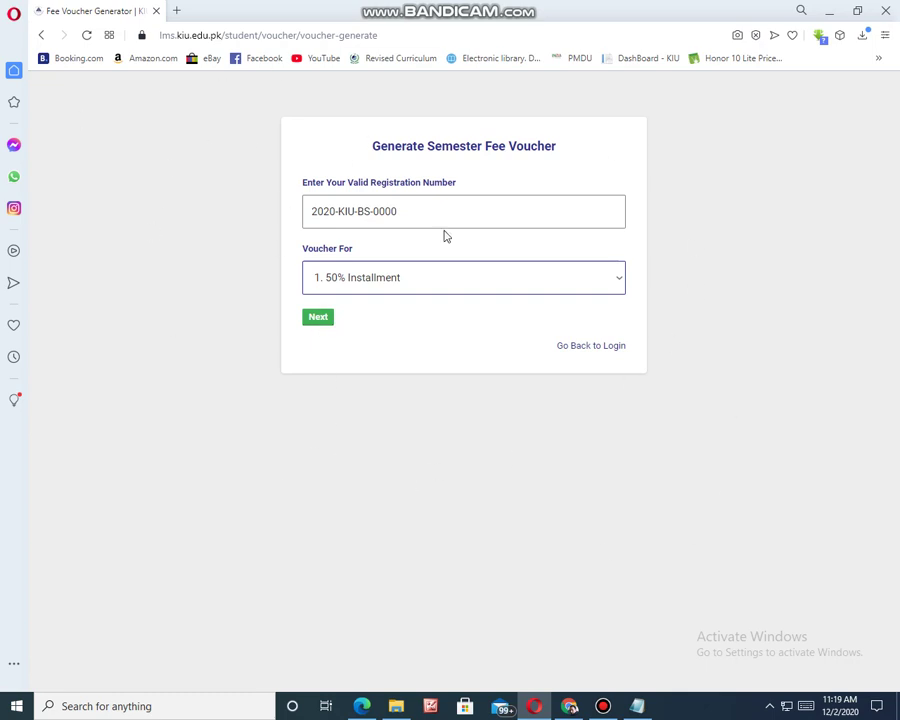
click(43, 36)
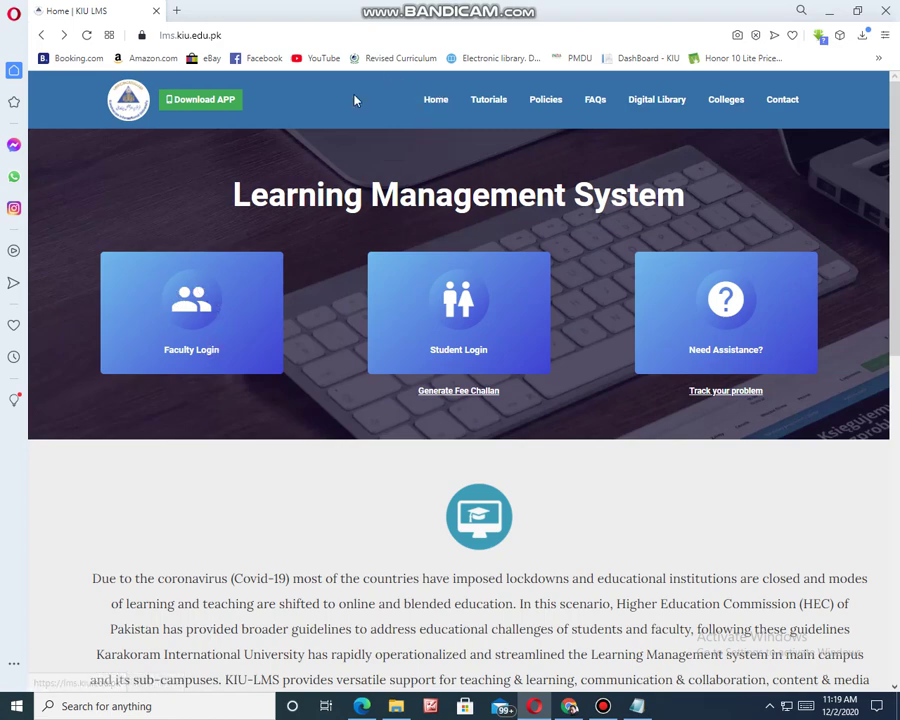
- Visit the Tutorials and Policies pages twice each, then open the FAQs page
click(435, 104)
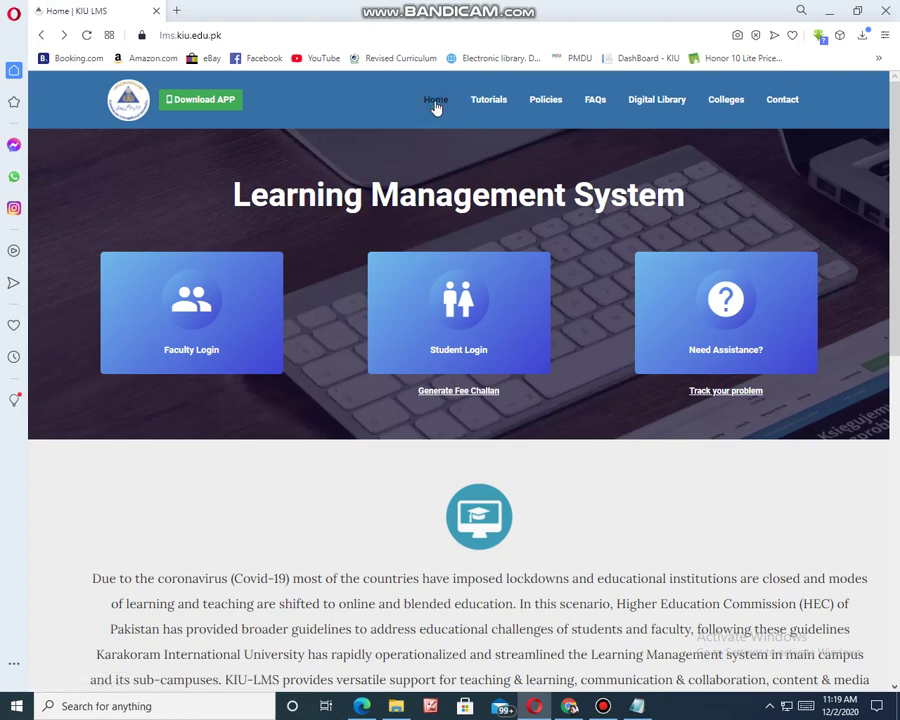
click(488, 104)
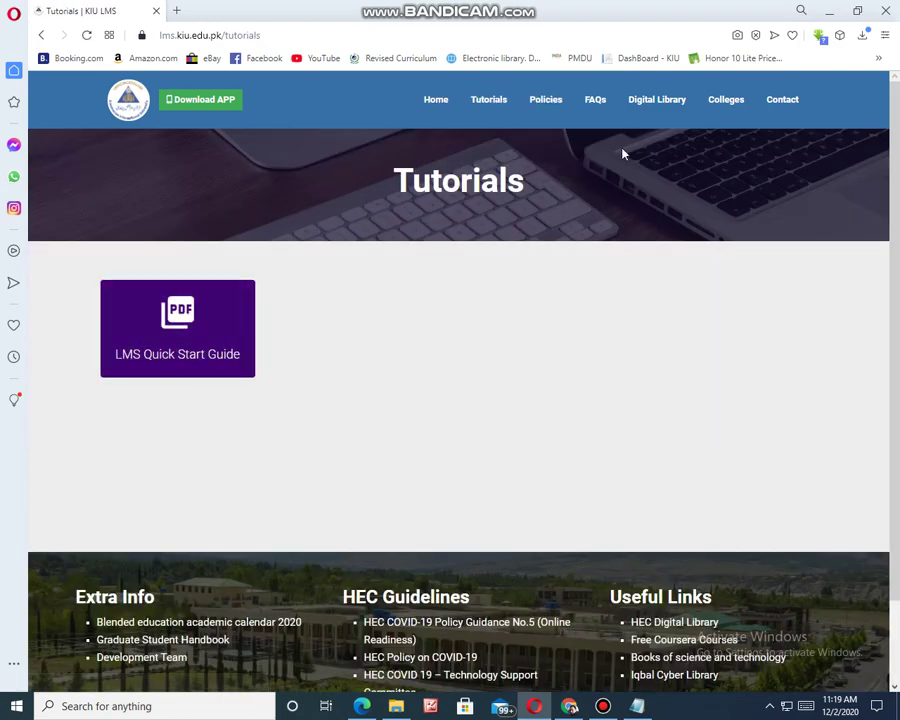
click(550, 104)
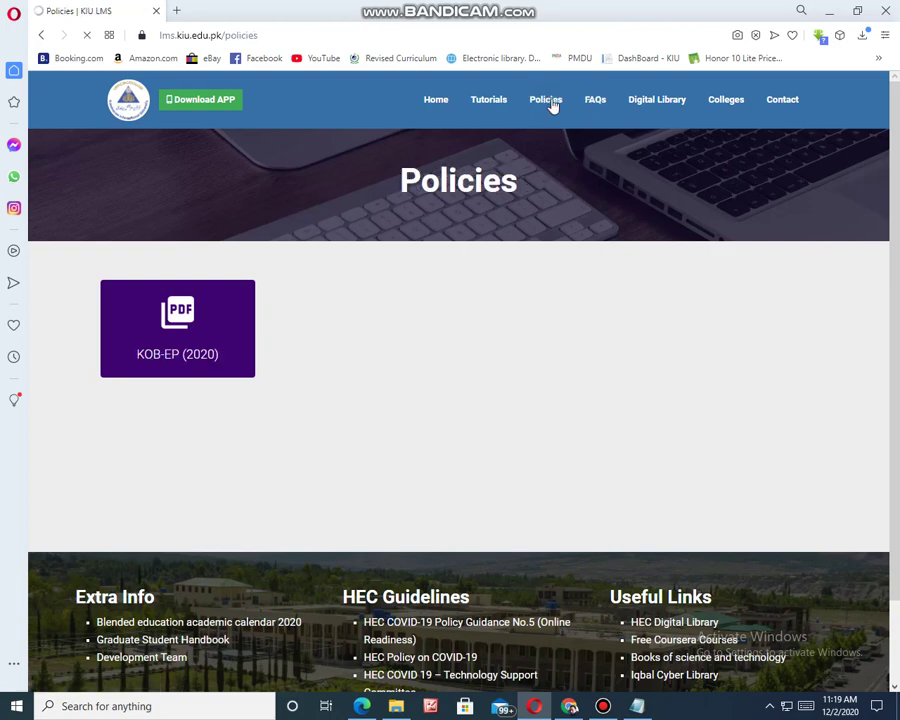
click(490, 104)
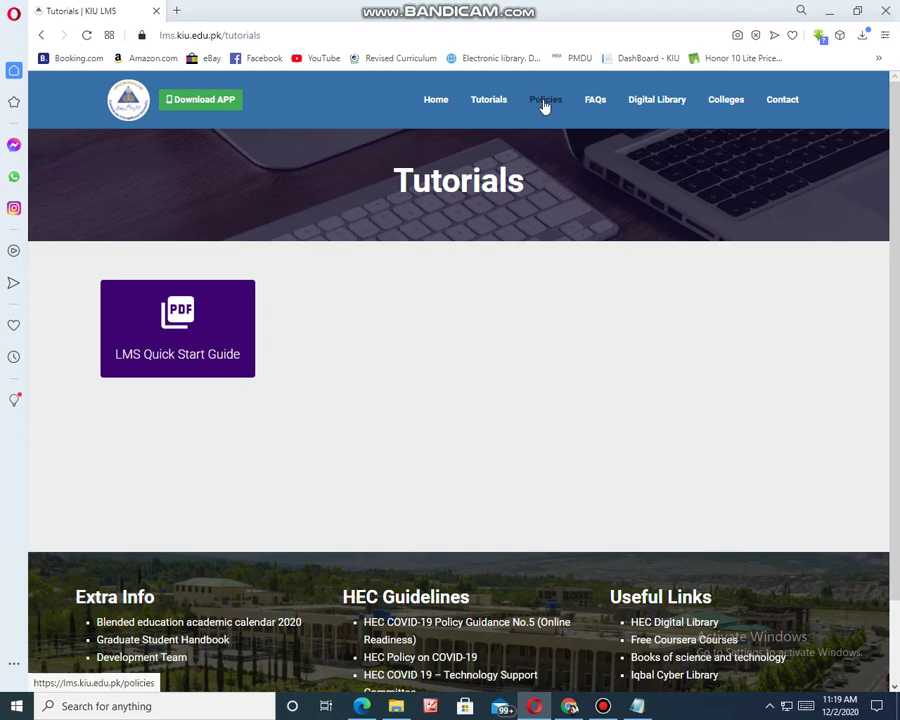
click(540, 104)
click(590, 104)
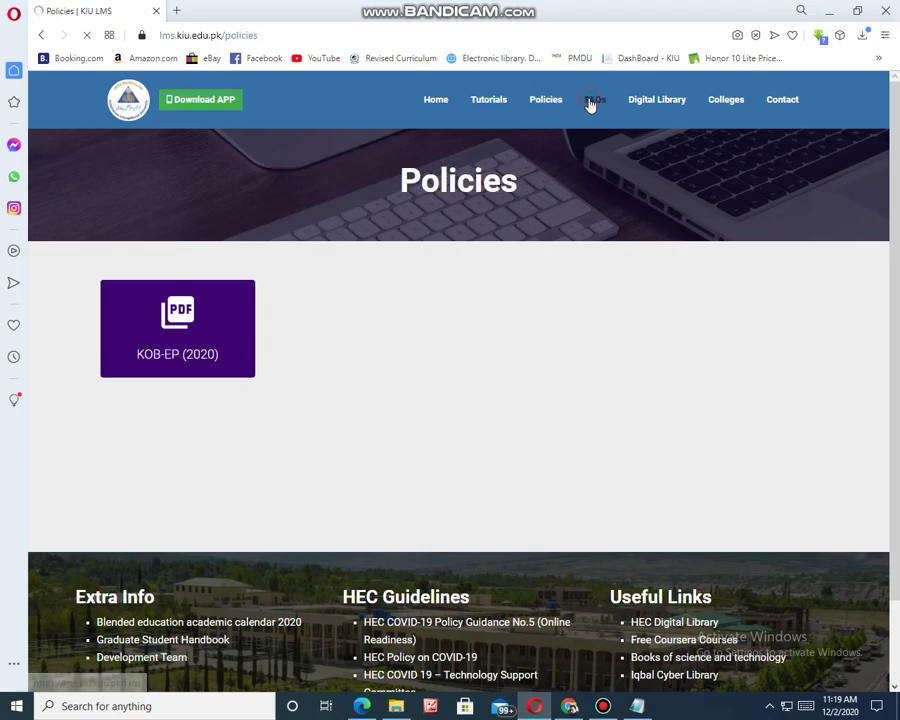
- Scroll through the student and faculty FAQ sections, selecting the student FAQ heading text
scroll(308, 530, down, 10)
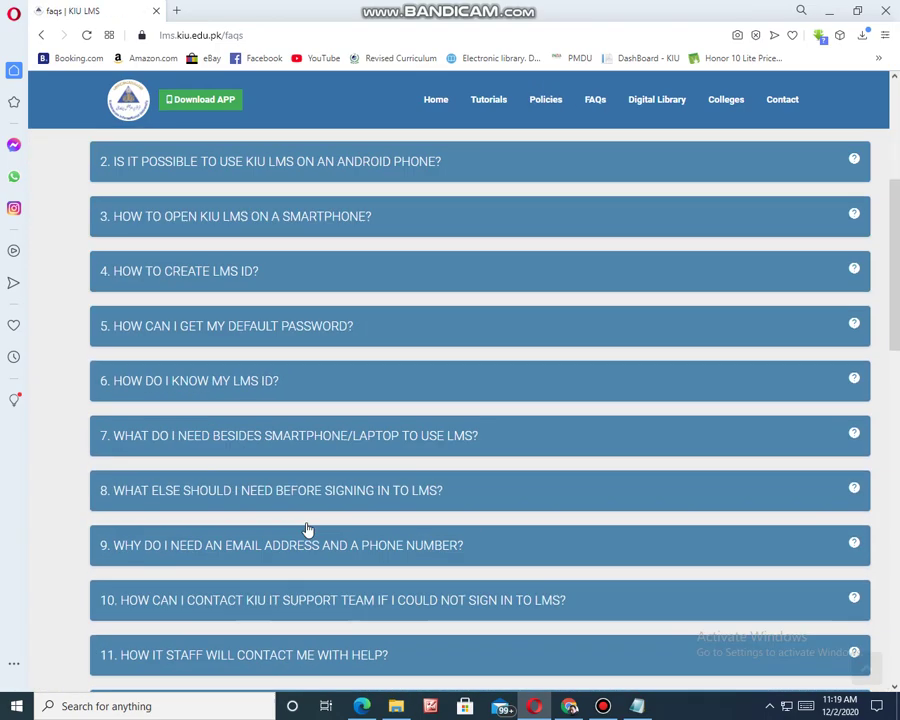
scroll(320, 528, down, 4)
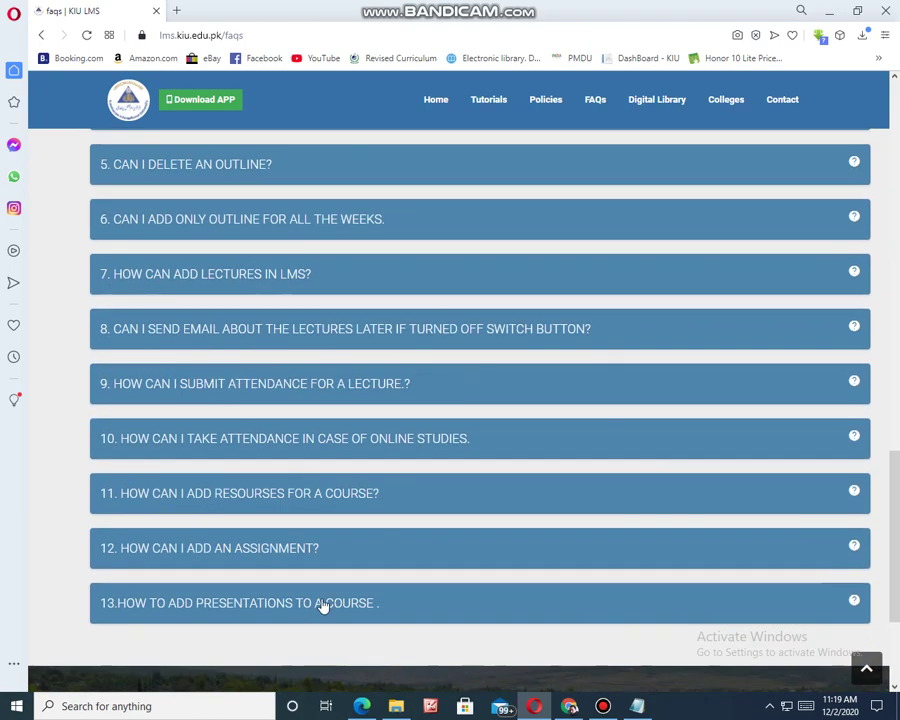
scroll(325, 290, up, 4)
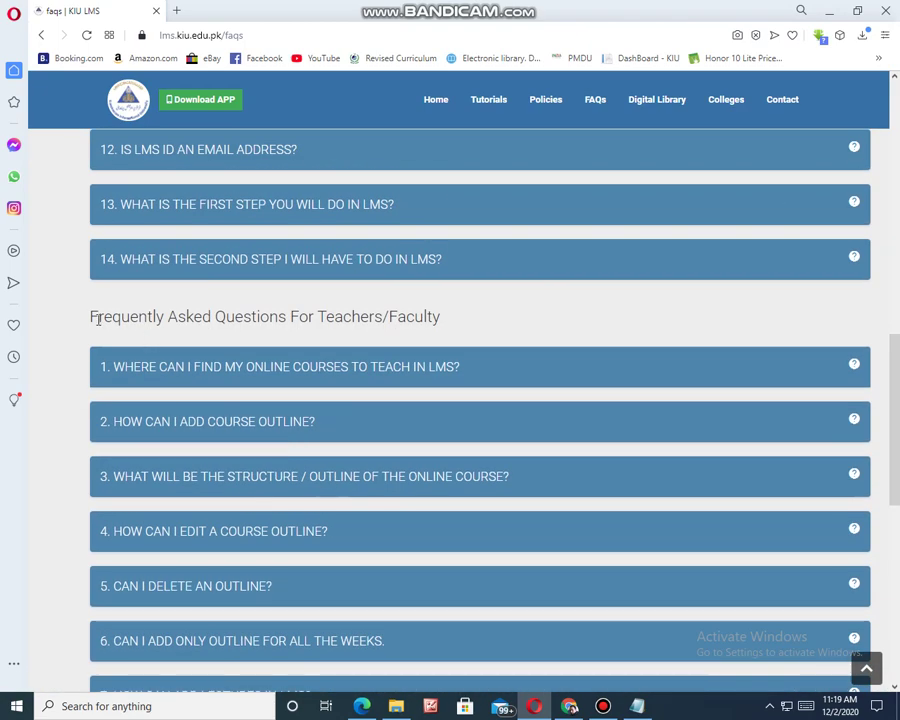
drag(113, 316, 404, 333)
click(414, 325)
scroll(476, 412, up, 5)
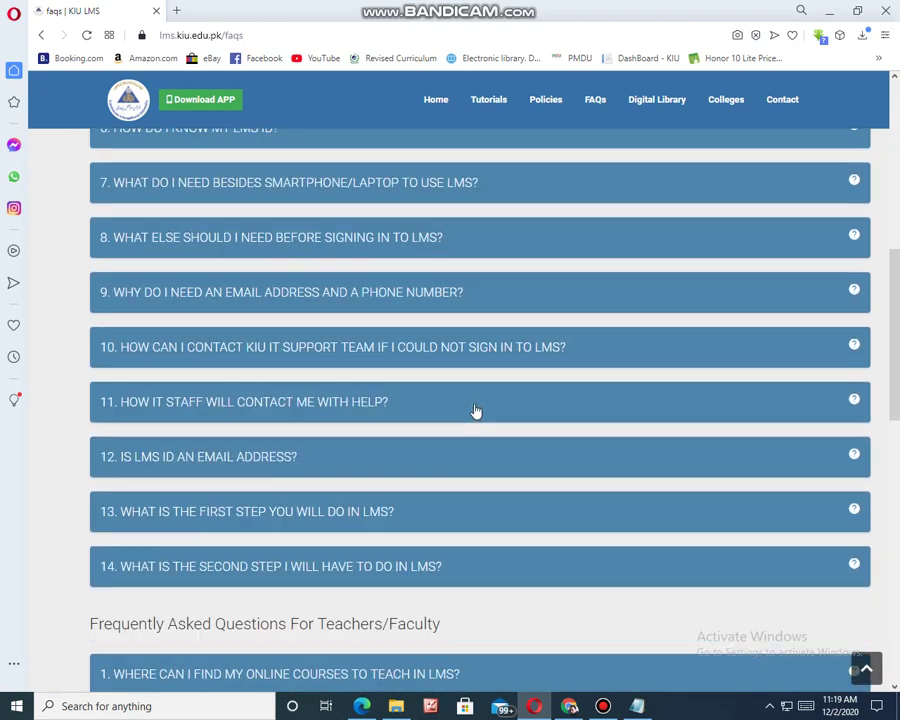
scroll(446, 466, up, 3)
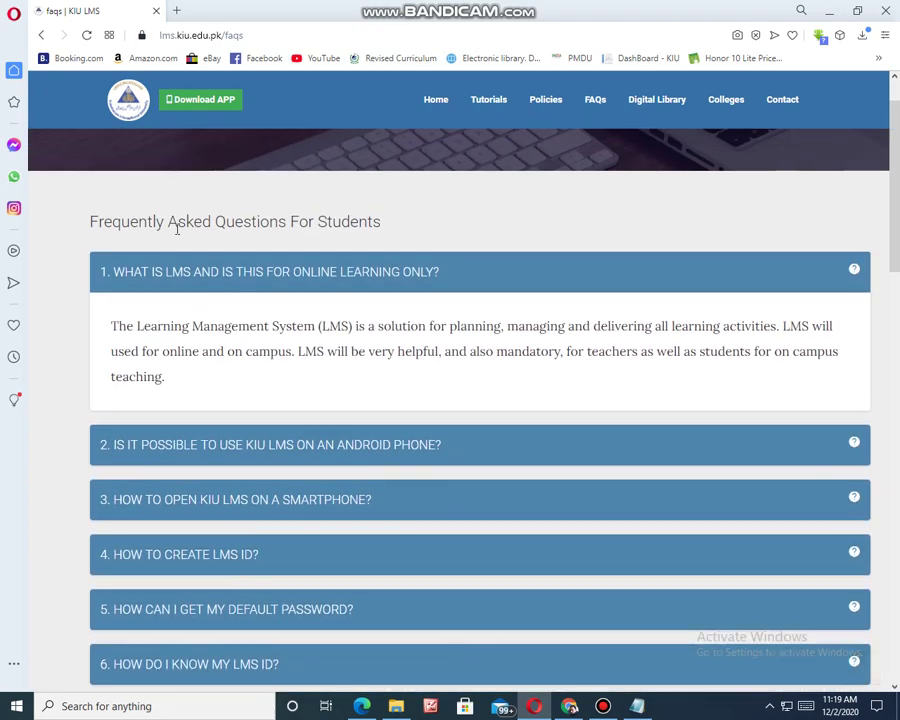
drag(388, 223, 97, 222)
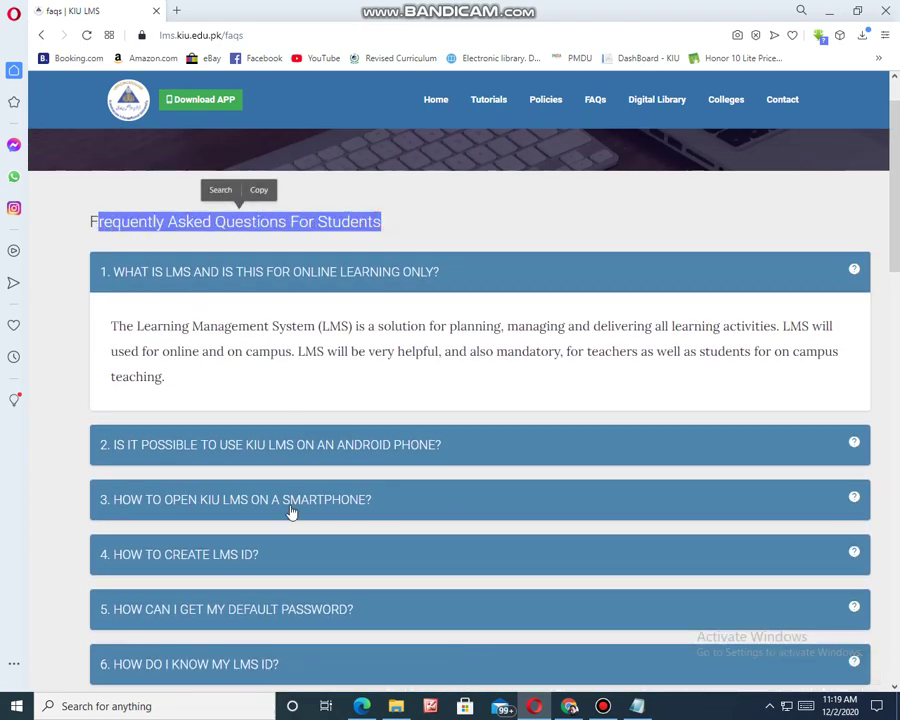
- Expand FAQ question 2 about Android phones, then go back to the home page
click(313, 450)
scroll(300, 512, up, 1)
scroll(284, 444, down, 2)
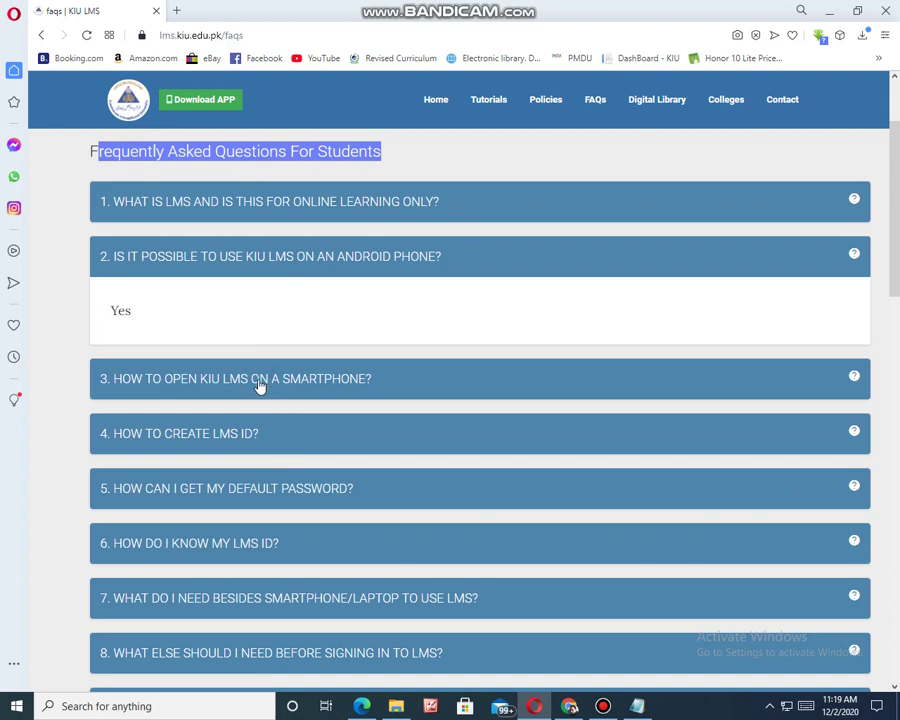
scroll(284, 458, up, 2)
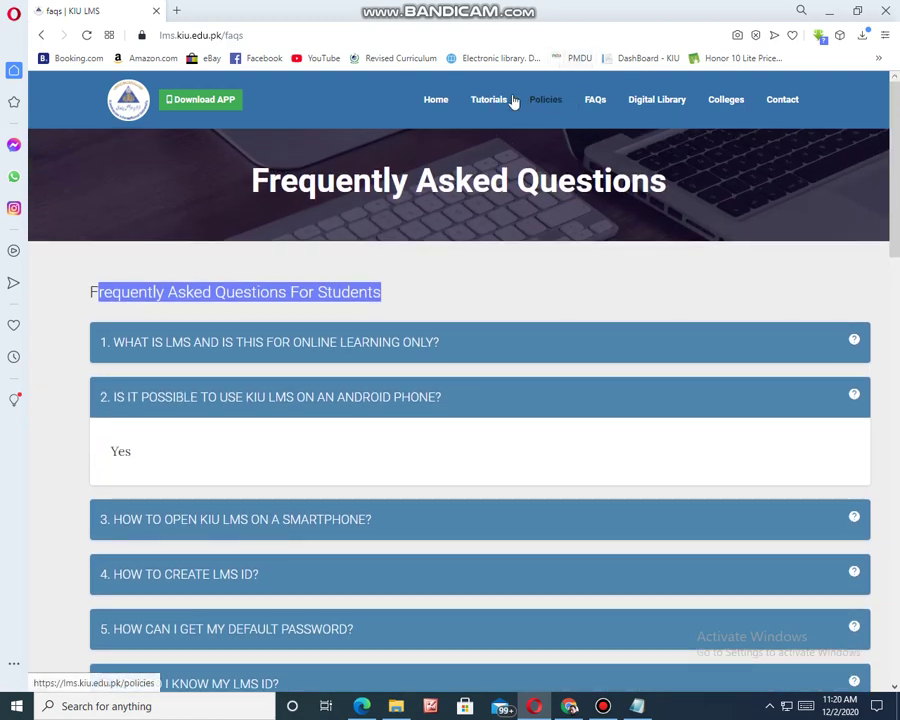
click(435, 107)
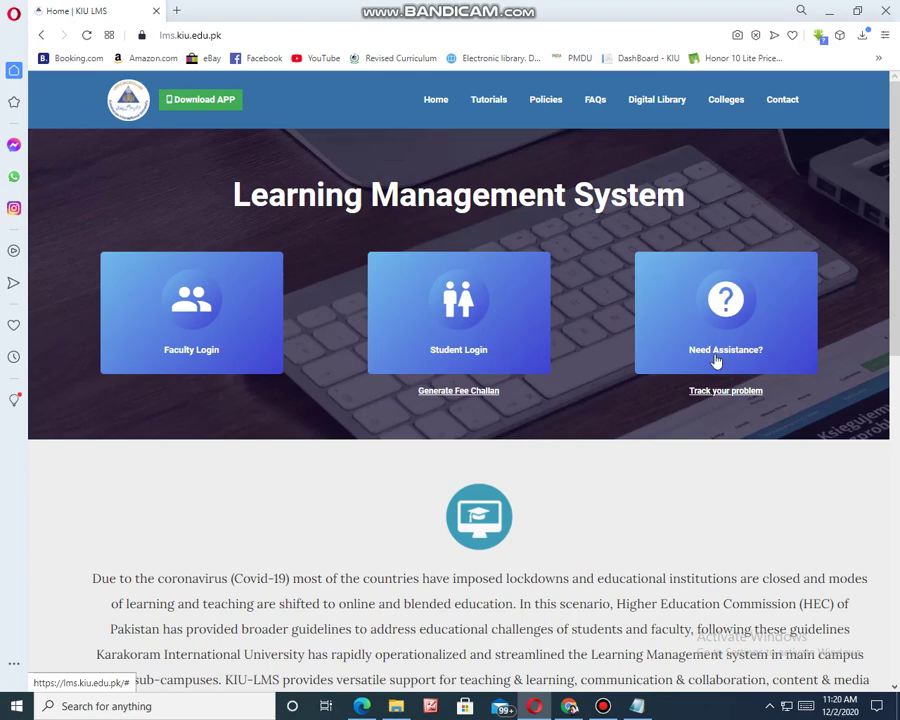
- Open the HEC Digital Library in a new tab and browse its open access e-books list
click(650, 105)
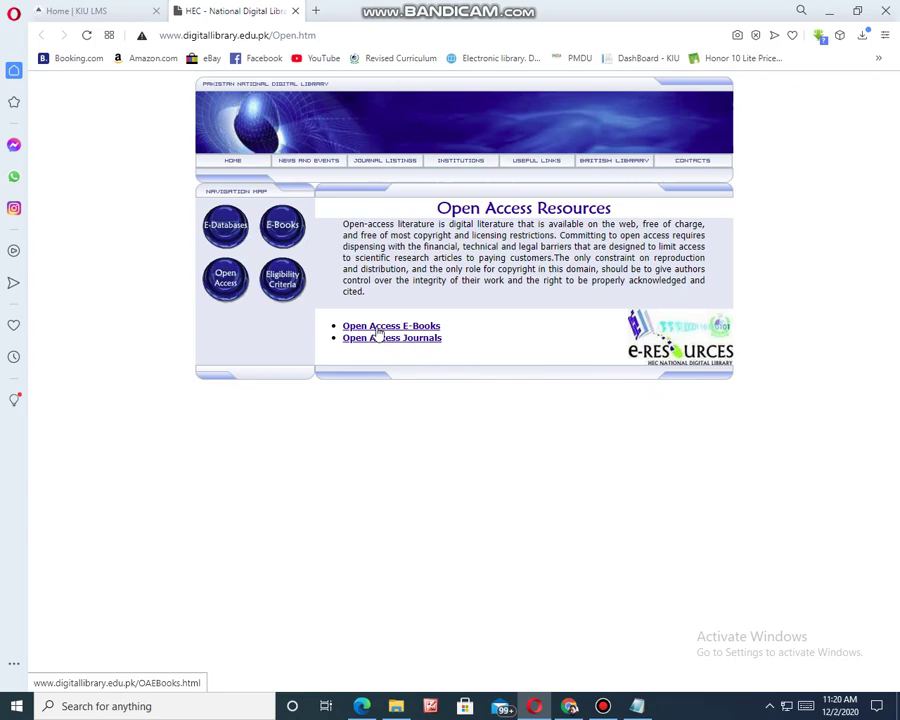
click(376, 328)
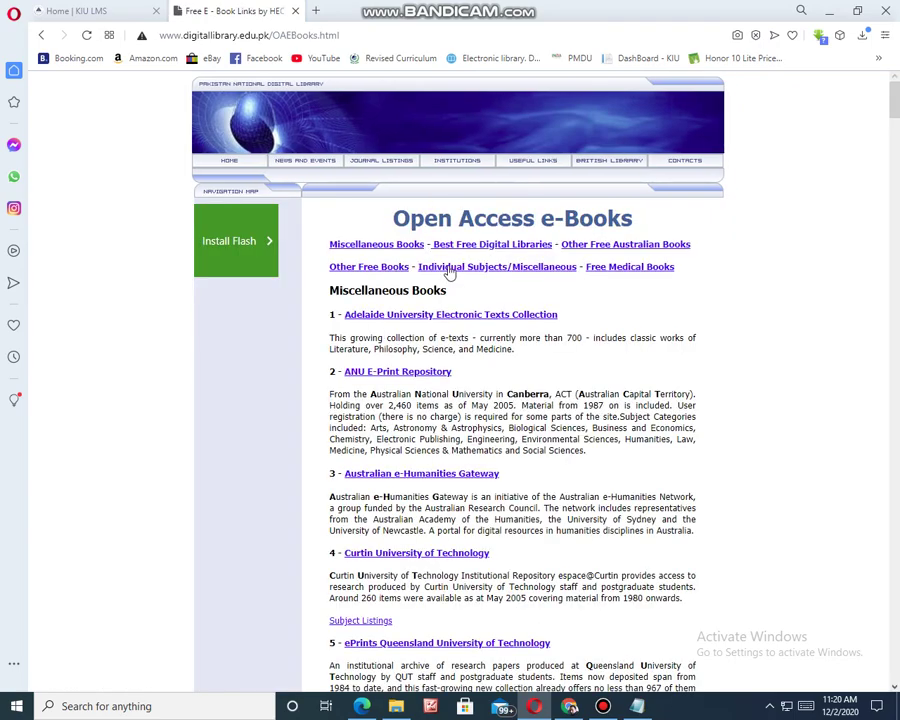
scroll(427, 400, down, 13)
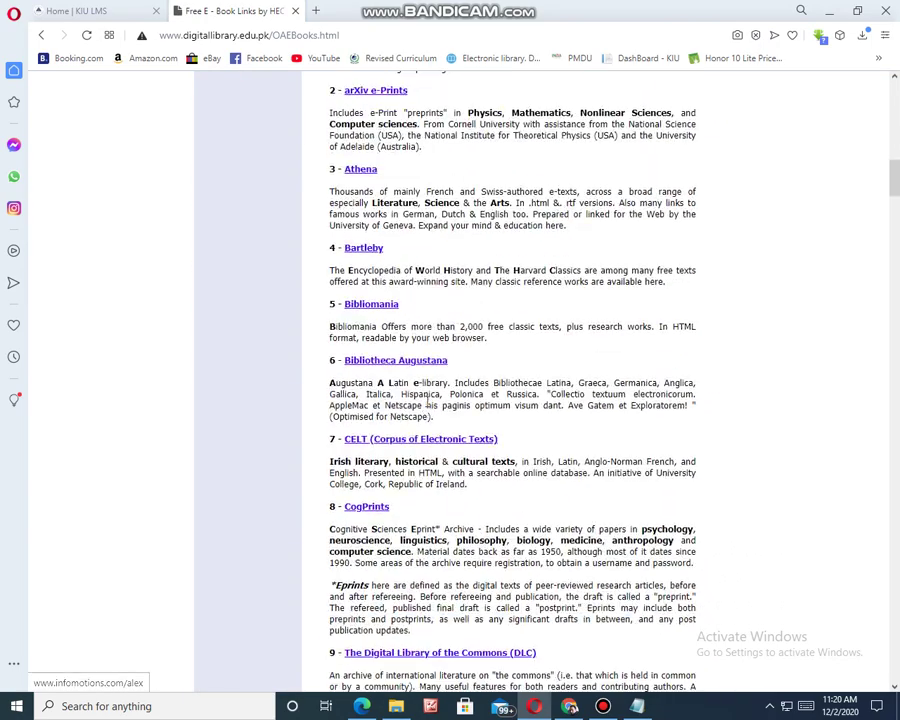
scroll(427, 400, up, 15)
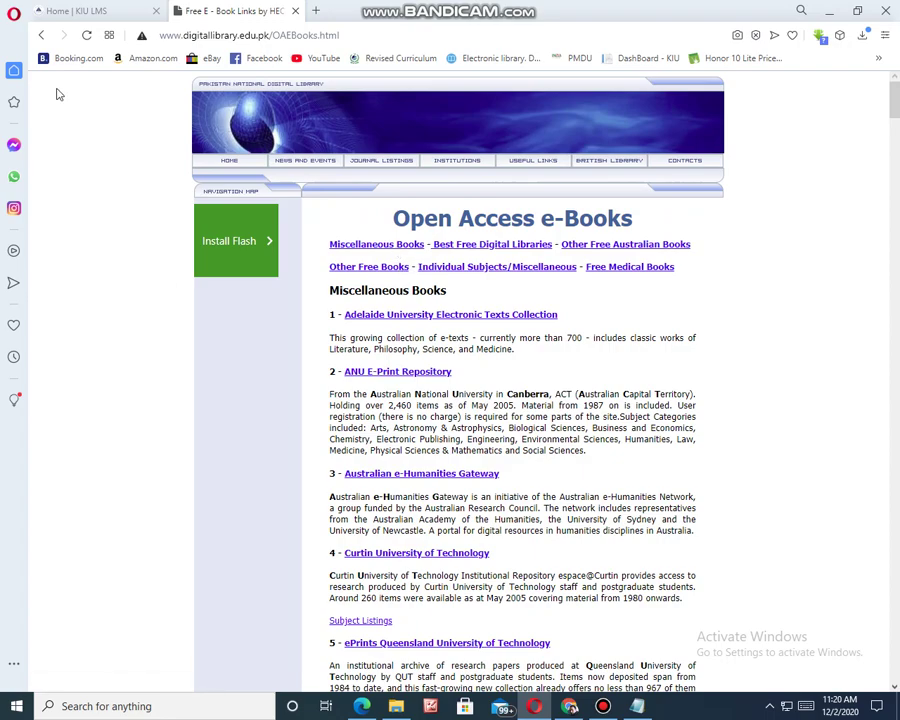
click(38, 37)
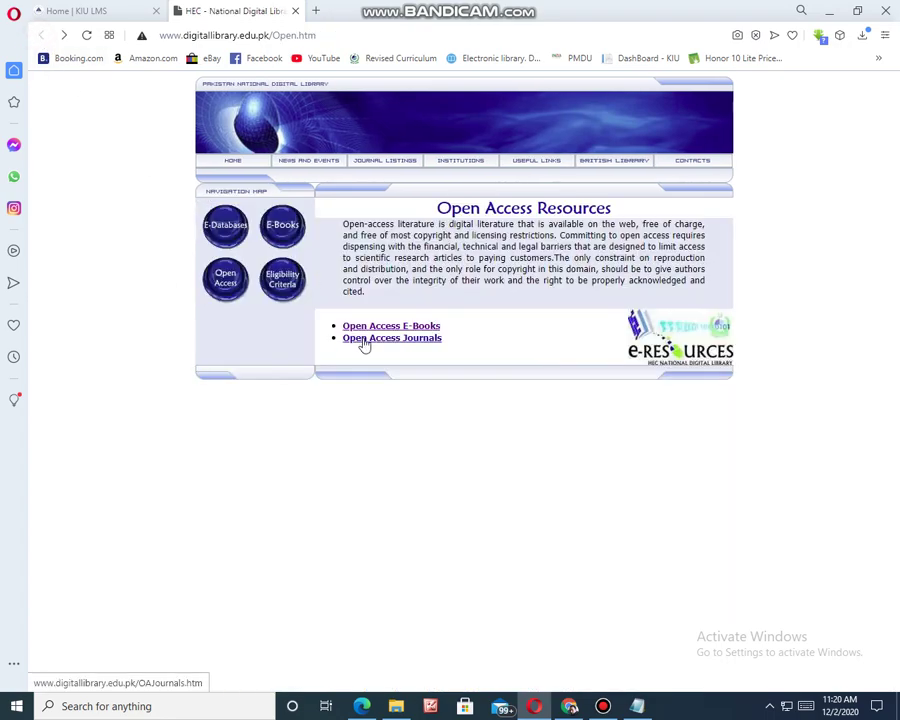
- Browse the Open Access Journals list, return to Open Access Resources, and switch to the KIU LMS tab
click(364, 340)
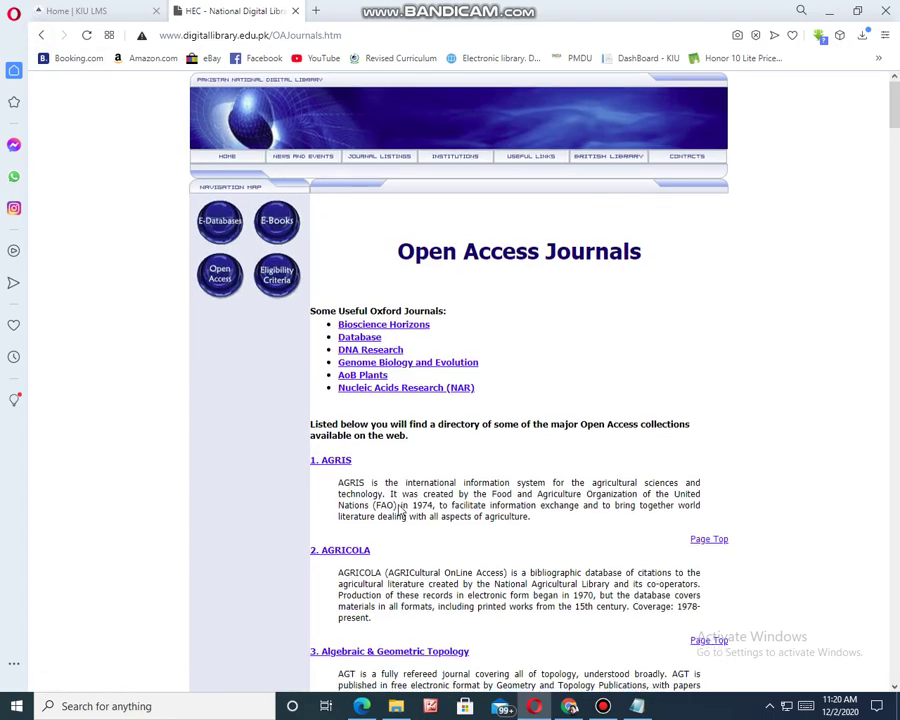
scroll(395, 460, down, 9)
scroll(393, 428, up, 9)
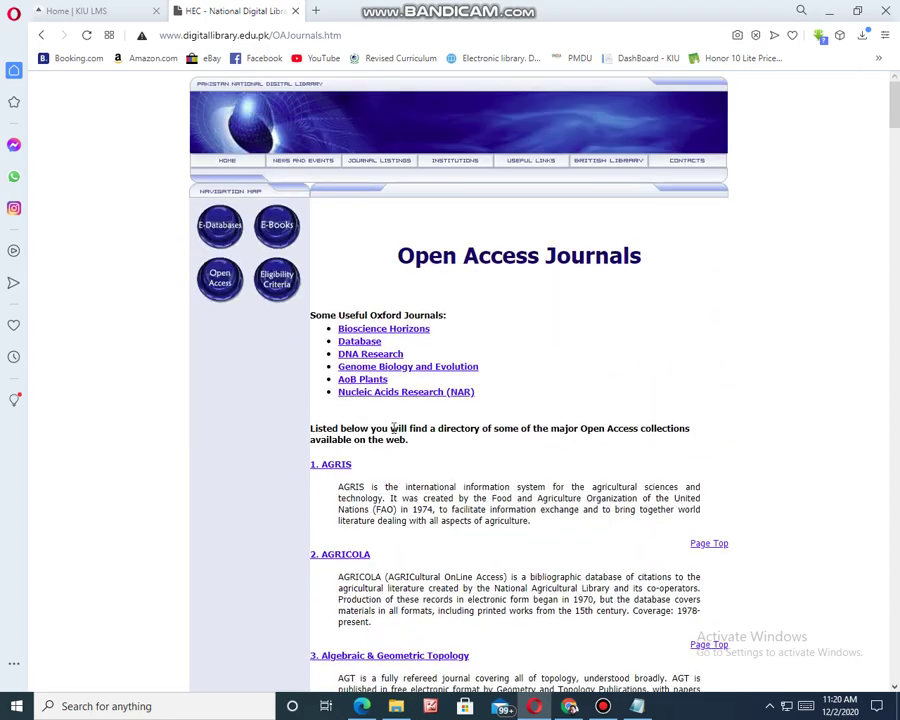
click(40, 35)
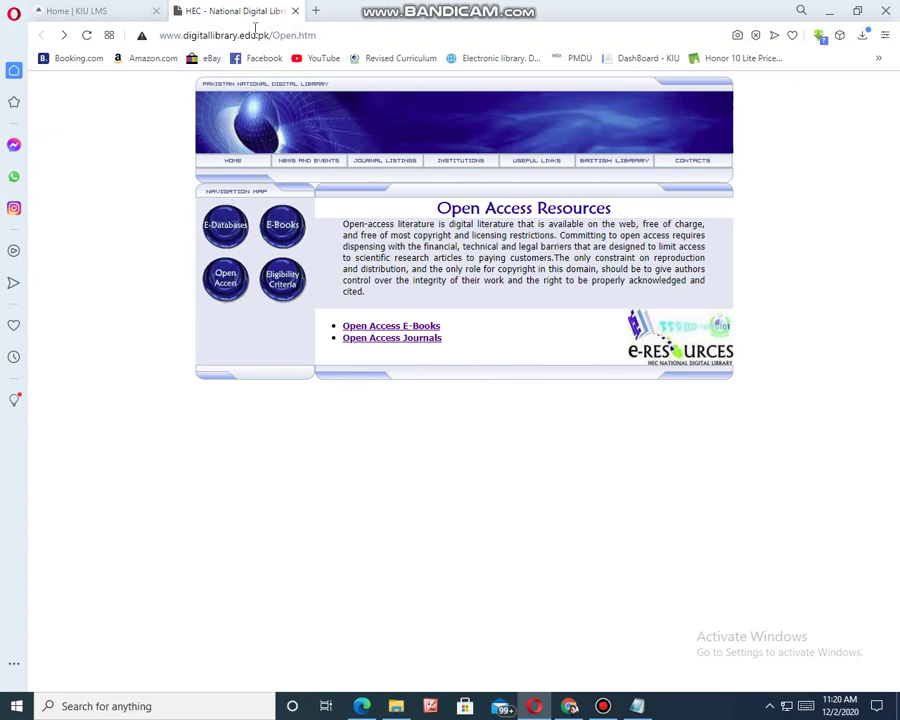
click(103, 13)
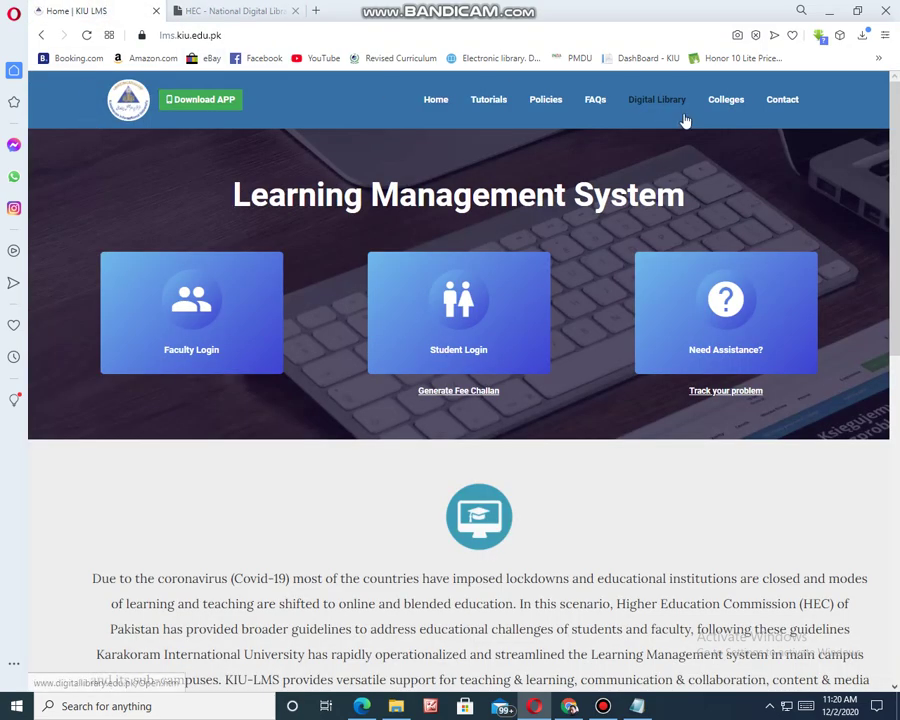
- Visit the Contact US page, return home, and open the Need Assistance? form
click(782, 108)
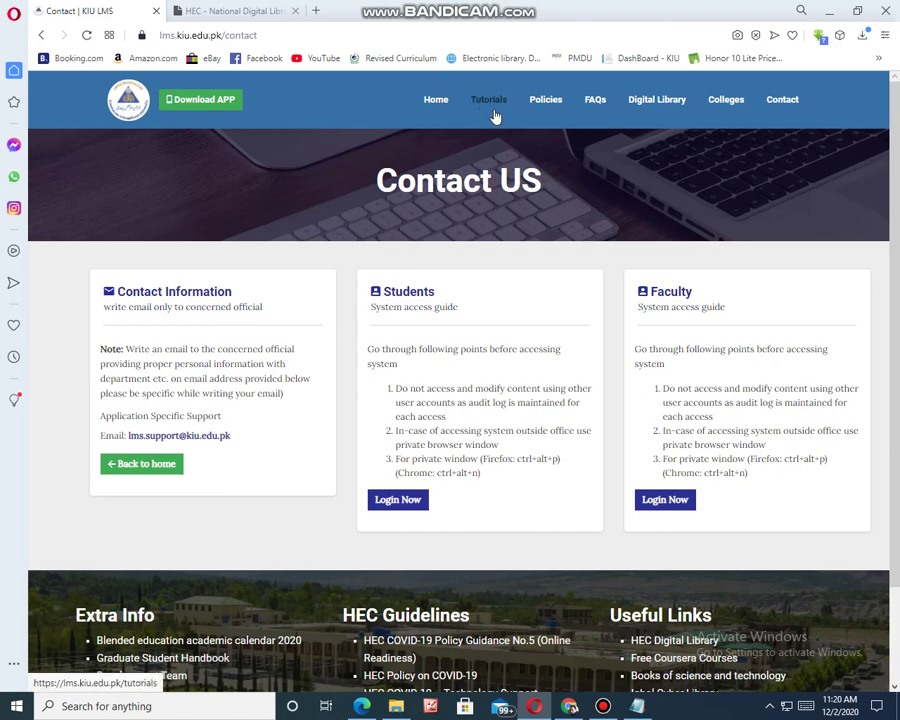
click(436, 104)
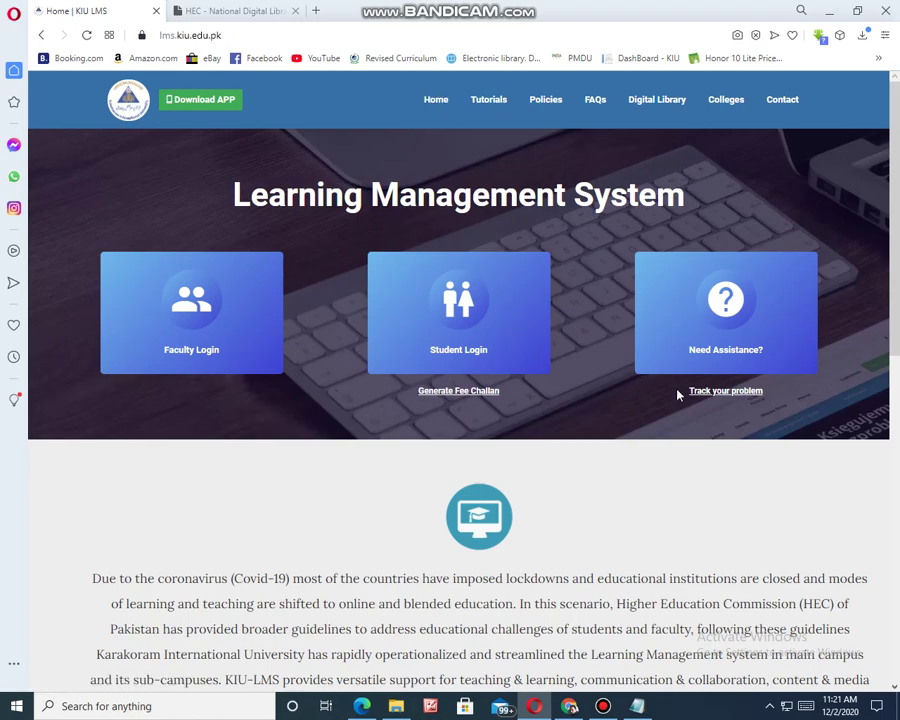
scroll(300, 505, down, 7)
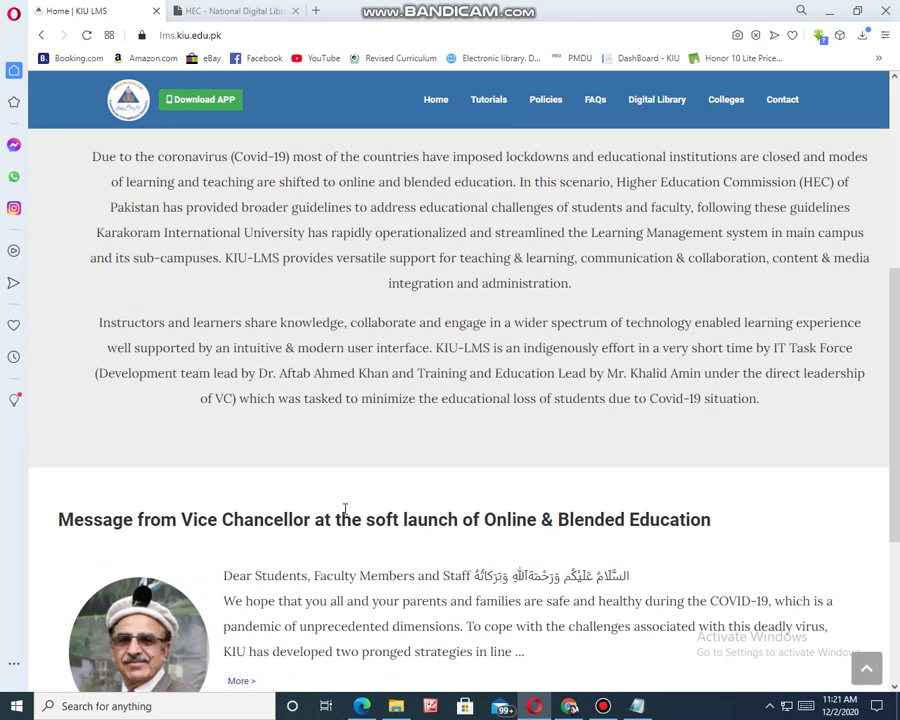
scroll(358, 466, up, 6)
scroll(358, 468, up, 2)
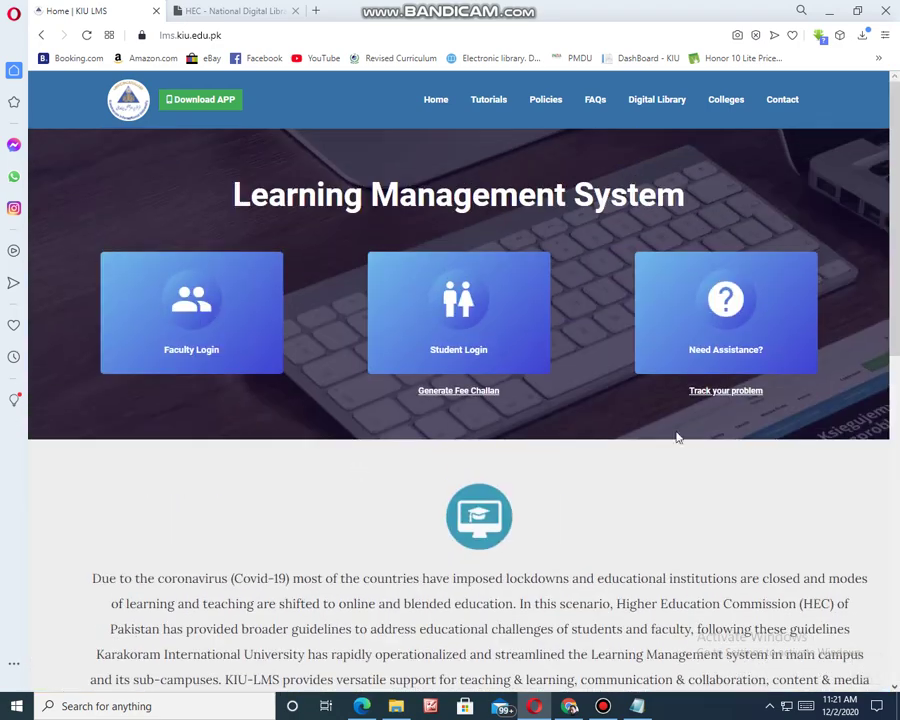
click(735, 345)
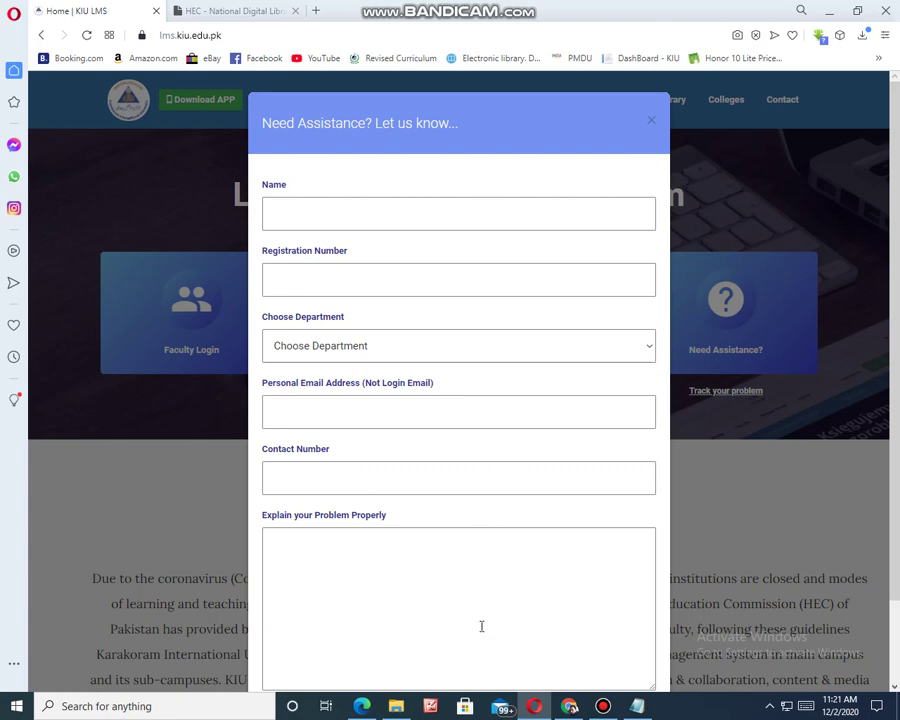
- Scroll through the Need Assistance form's fields and close it without submitting
scroll(375, 554, down, 1)
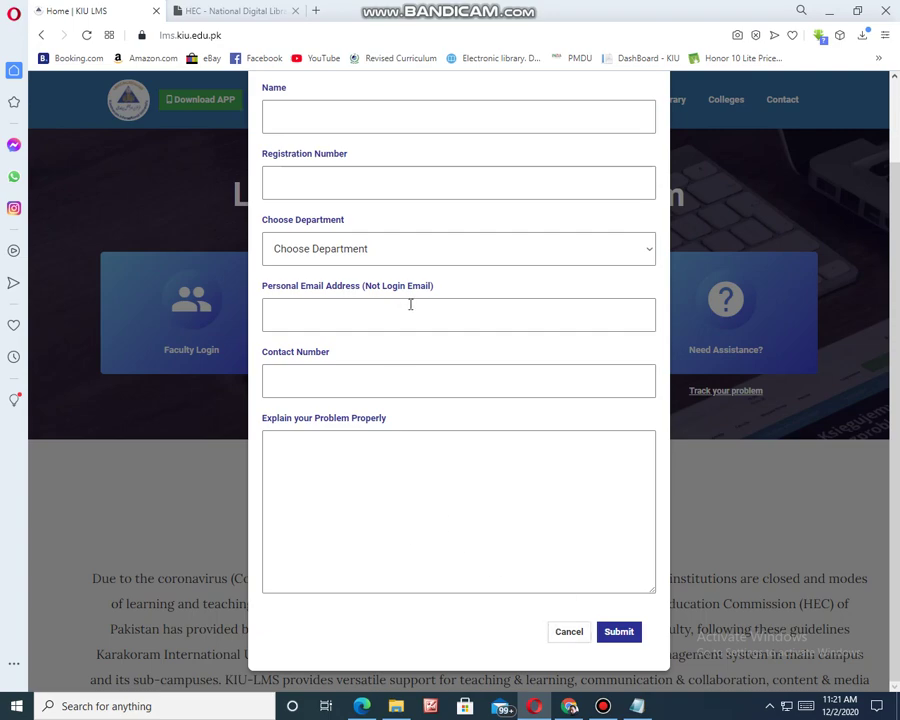
scroll(433, 344, up, 1)
click(651, 124)
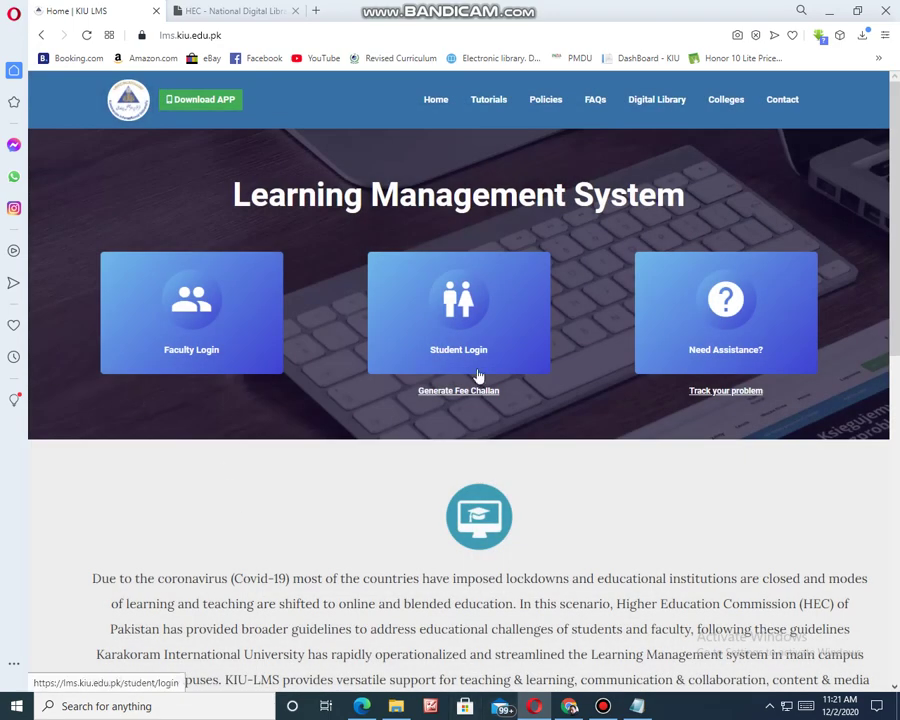
- Open the student login page, go back home, and reopen student login
click(455, 300)
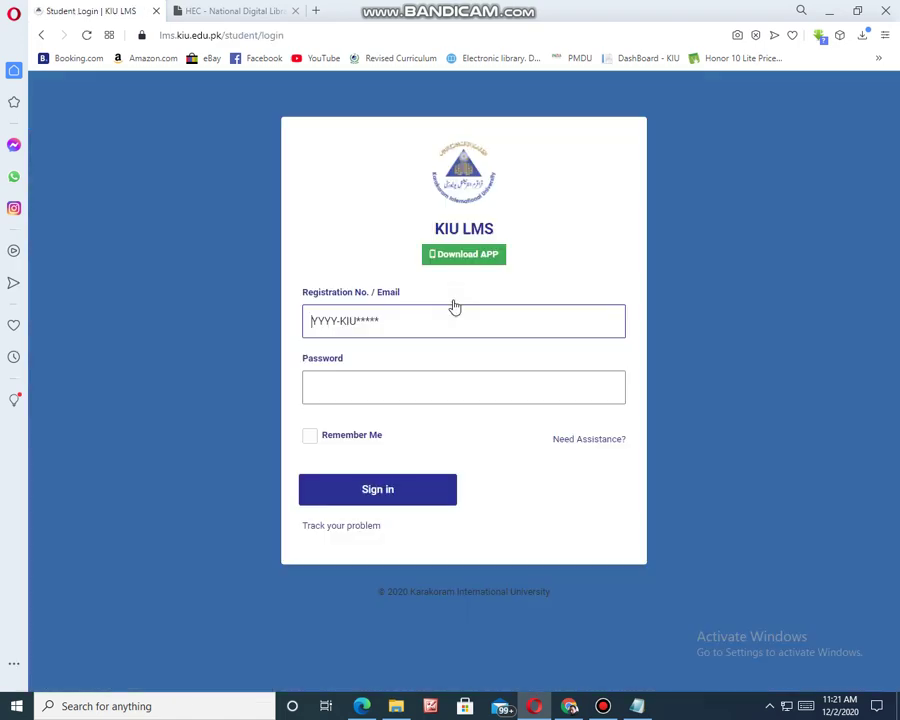
click(306, 320)
key(alt+Left)
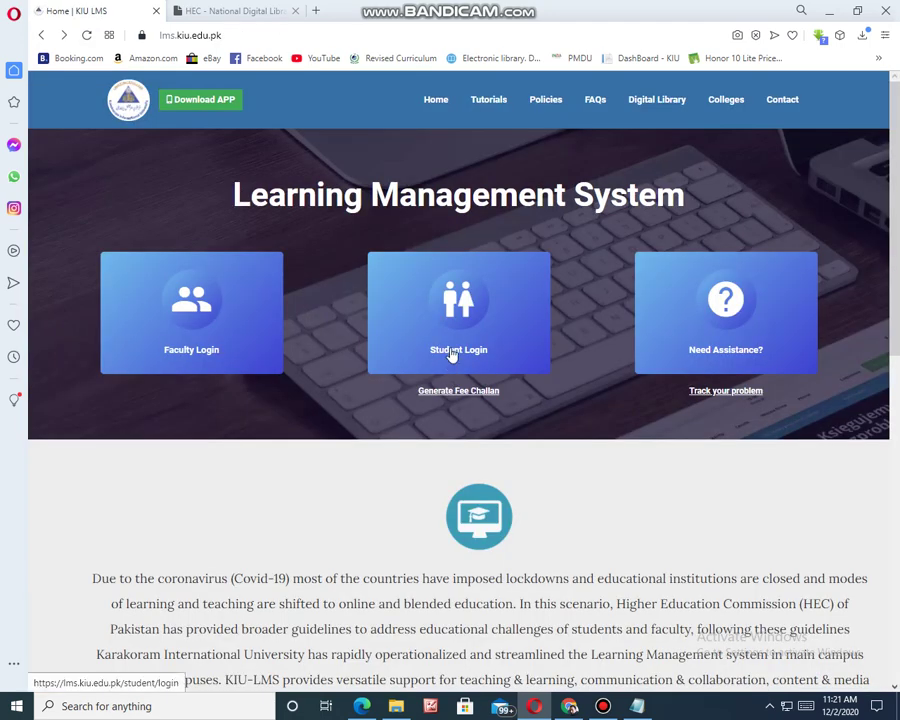
click(451, 355)
- Paste the student's e-mail into the Registration field, then clear it and switch to the admin form
right_click(348, 324)
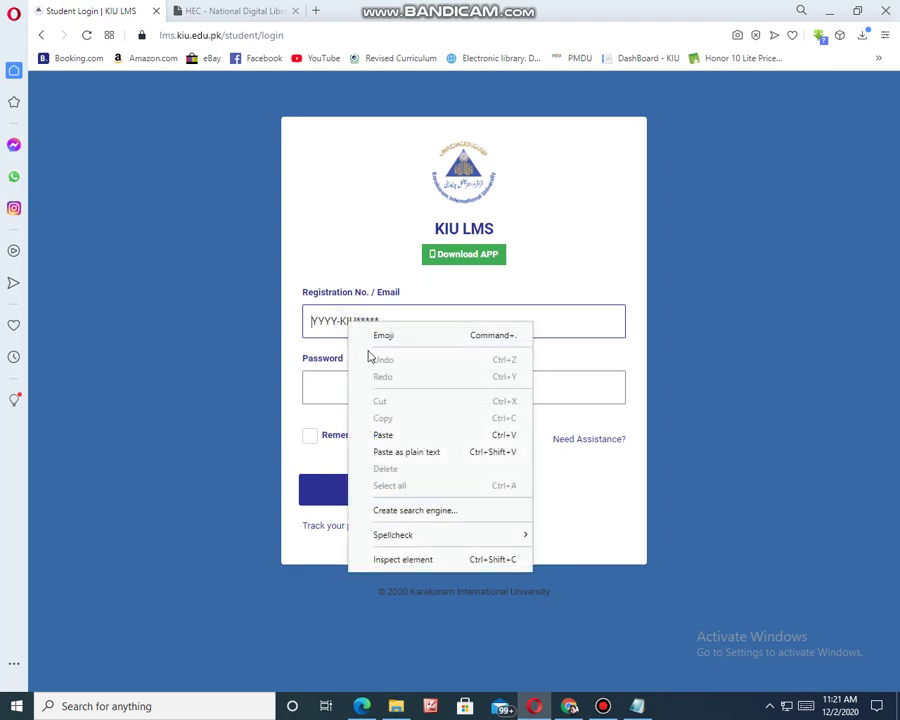
click(404, 436)
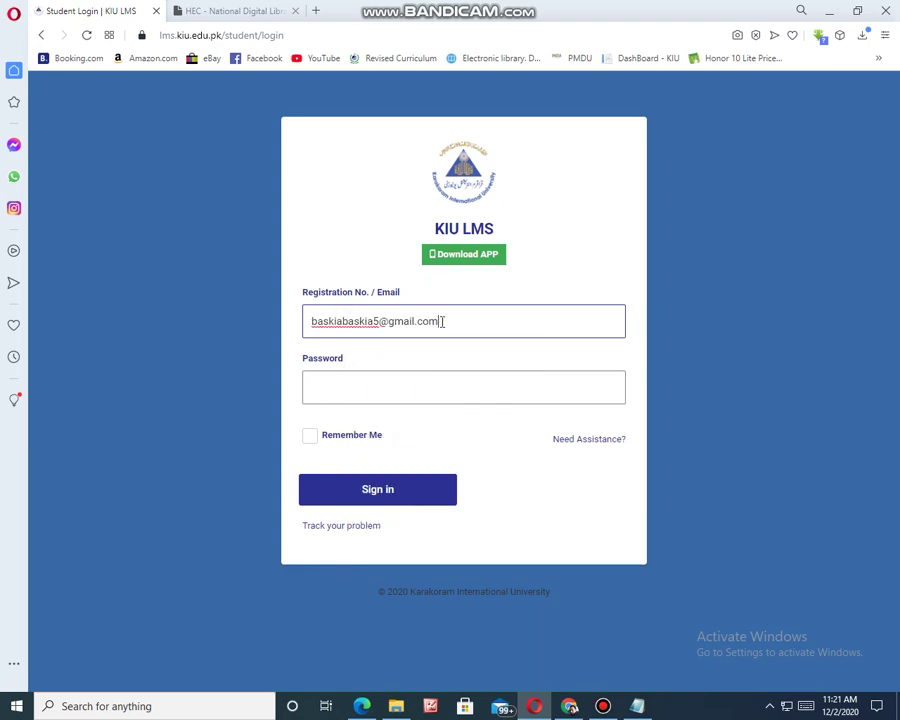
drag(443, 321, 298, 322)
key(BackSpace)
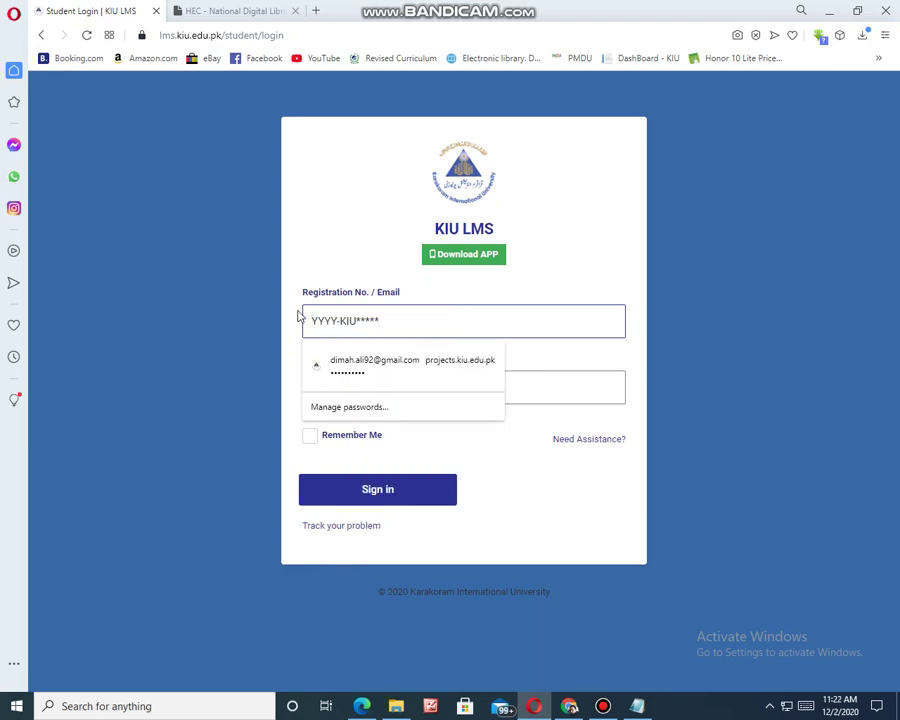
click(569, 707)
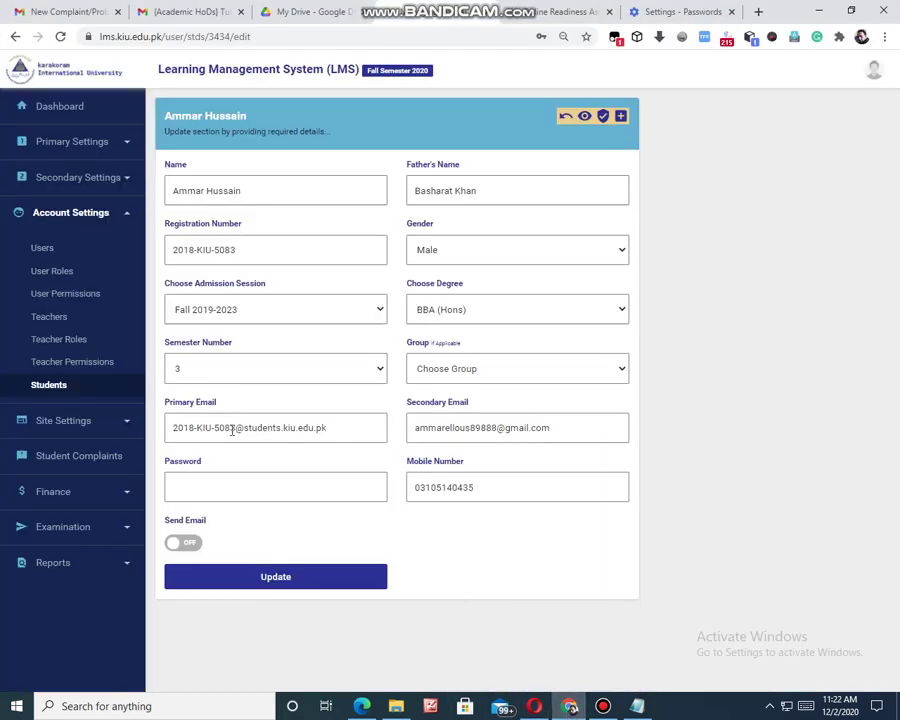
- Reset the student's password to their registration number from Primary Email and save the details
drag(235, 430, 185, 437)
right_click(185, 436)
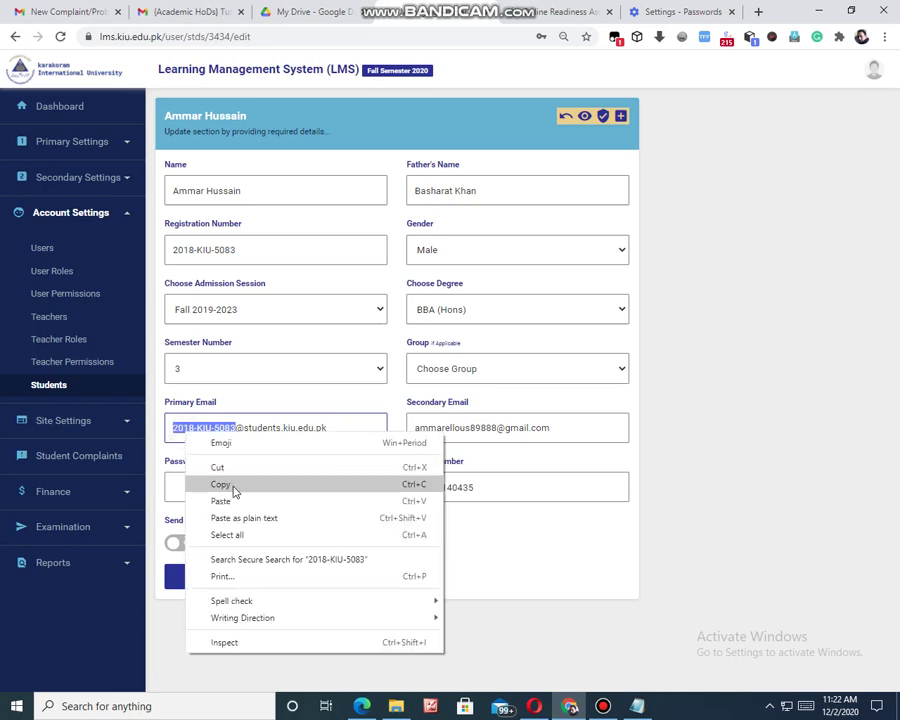
click(233, 487)
click(221, 483)
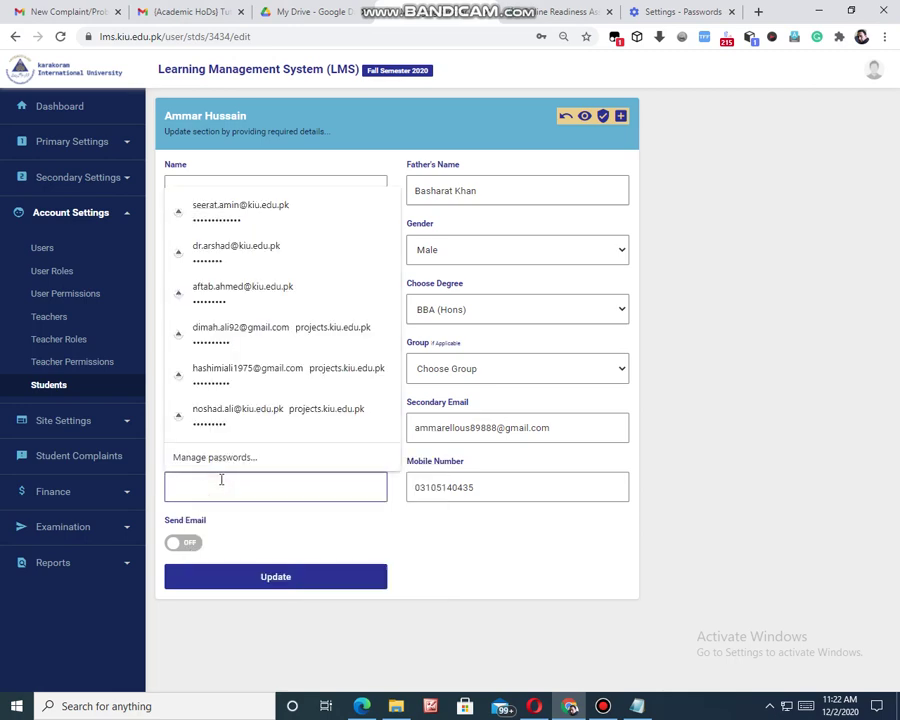
text(2018-K)
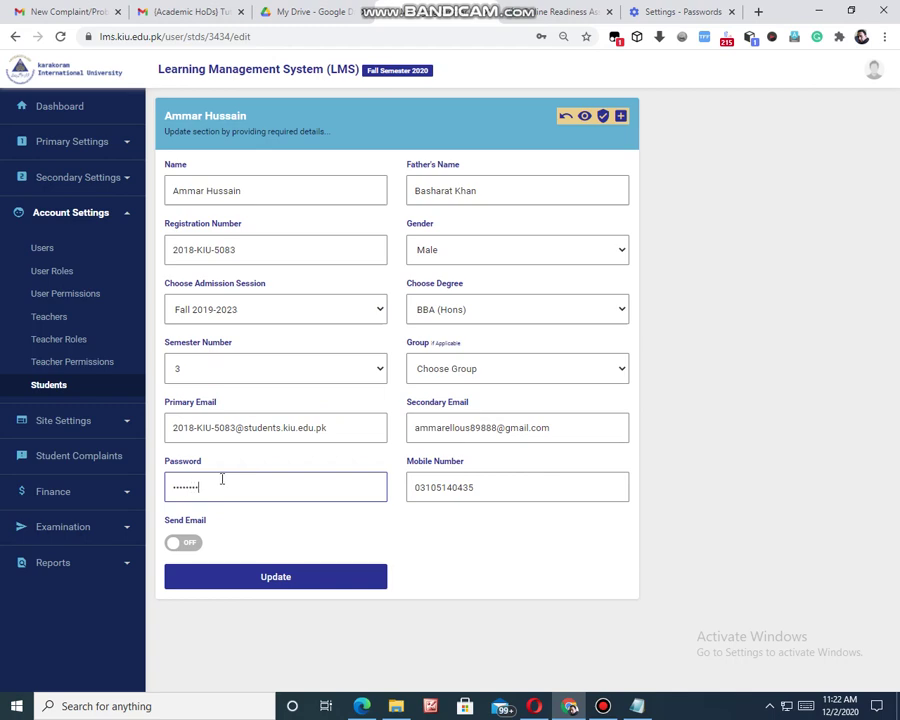
click(262, 580)
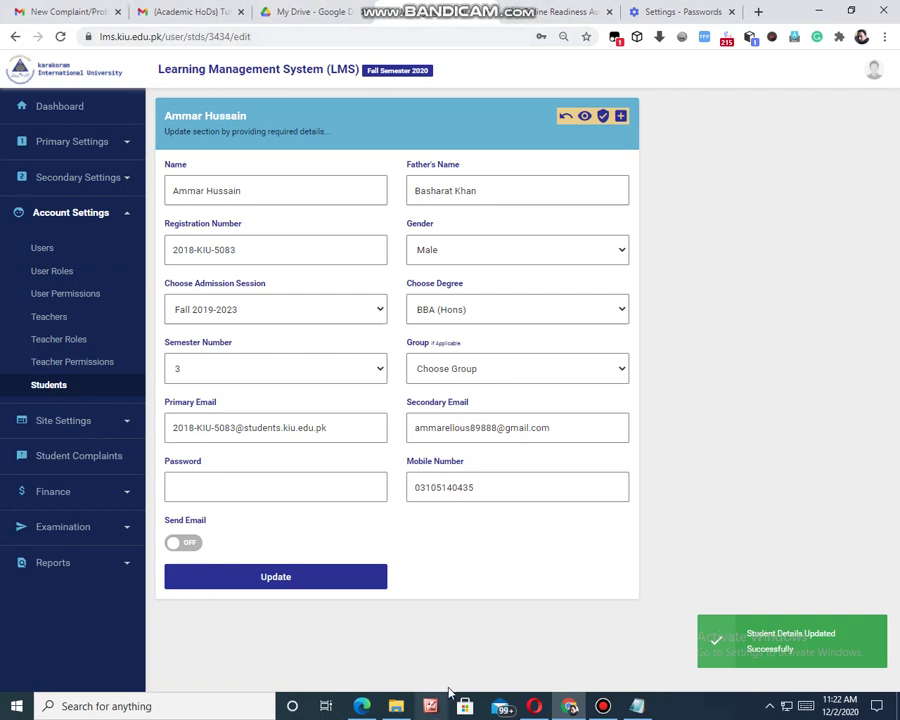
click(534, 706)
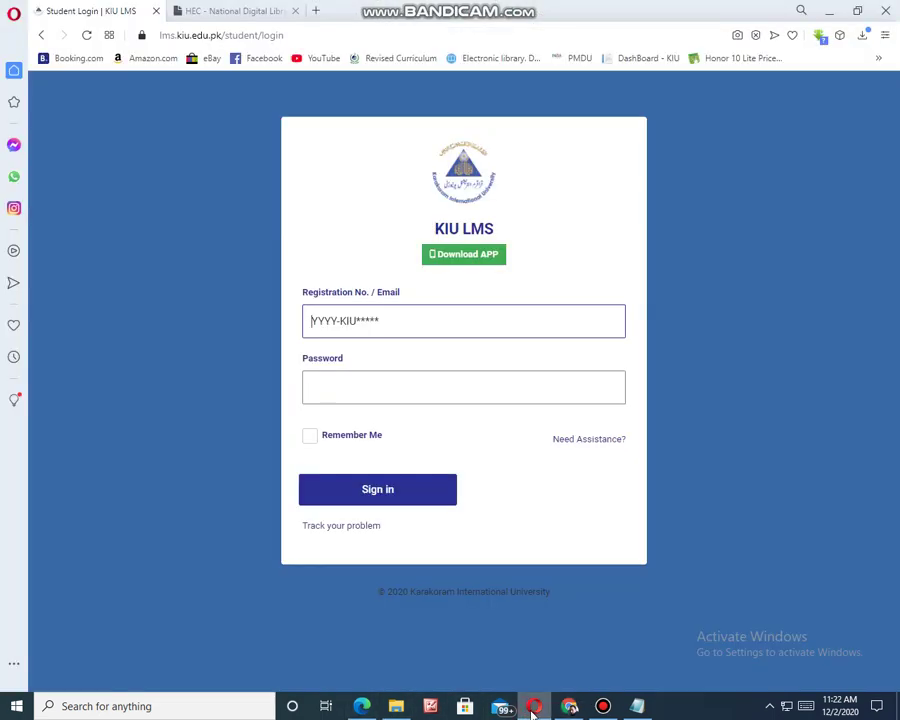
- Enter the registration number and the account password on the student login form and sign in
right_click(310, 322)
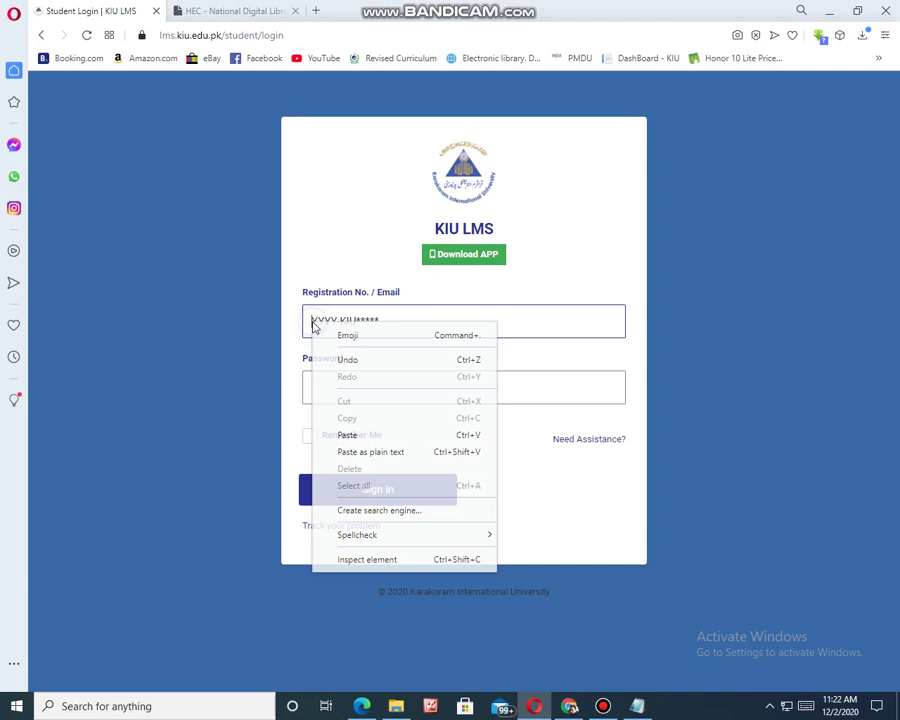
click(352, 441)
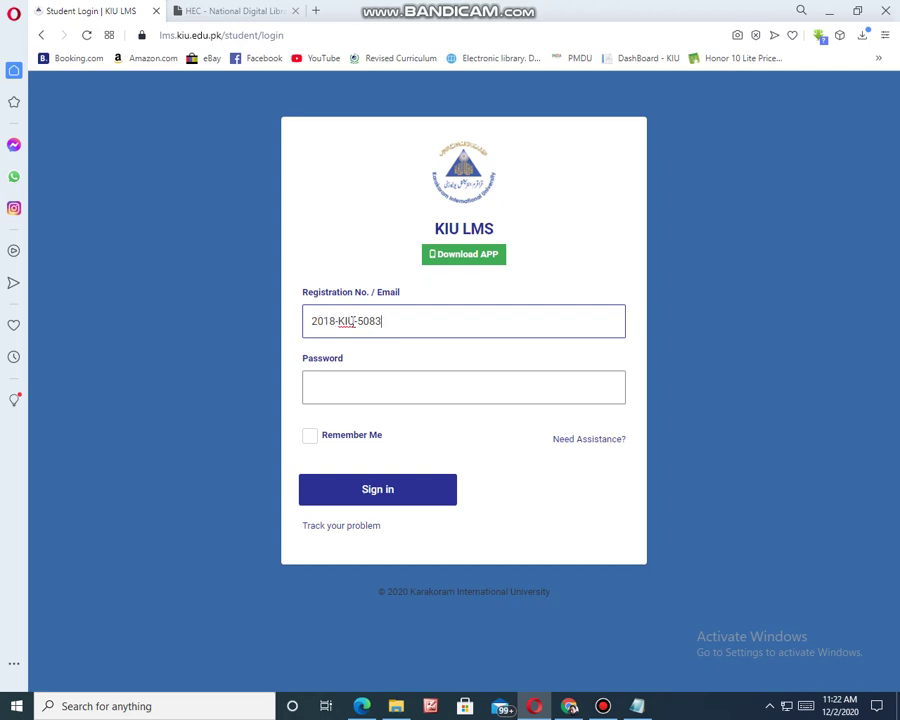
click(353, 321)
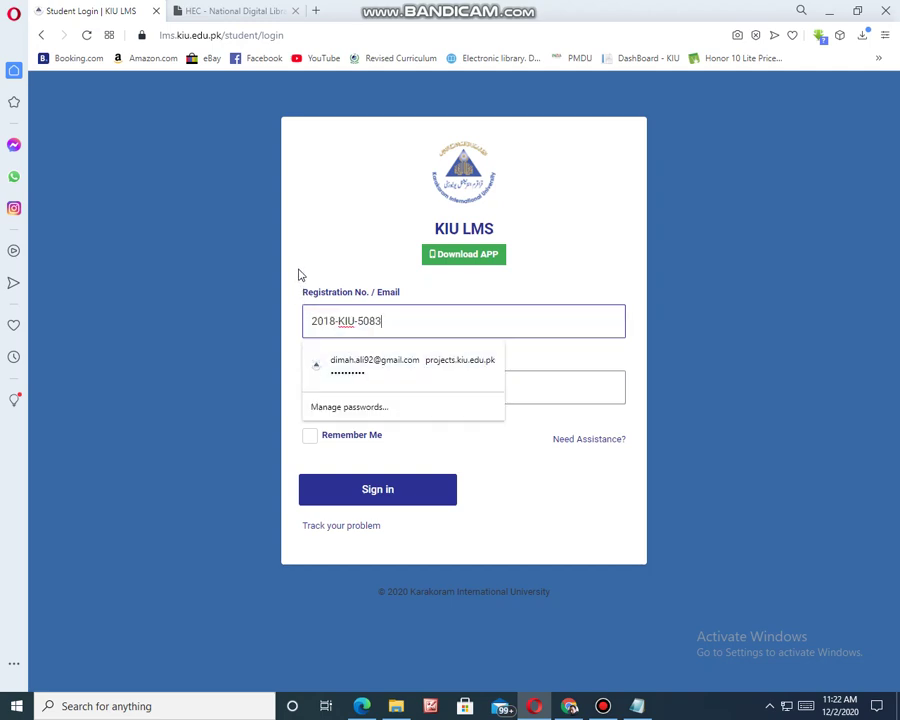
click(334, 224)
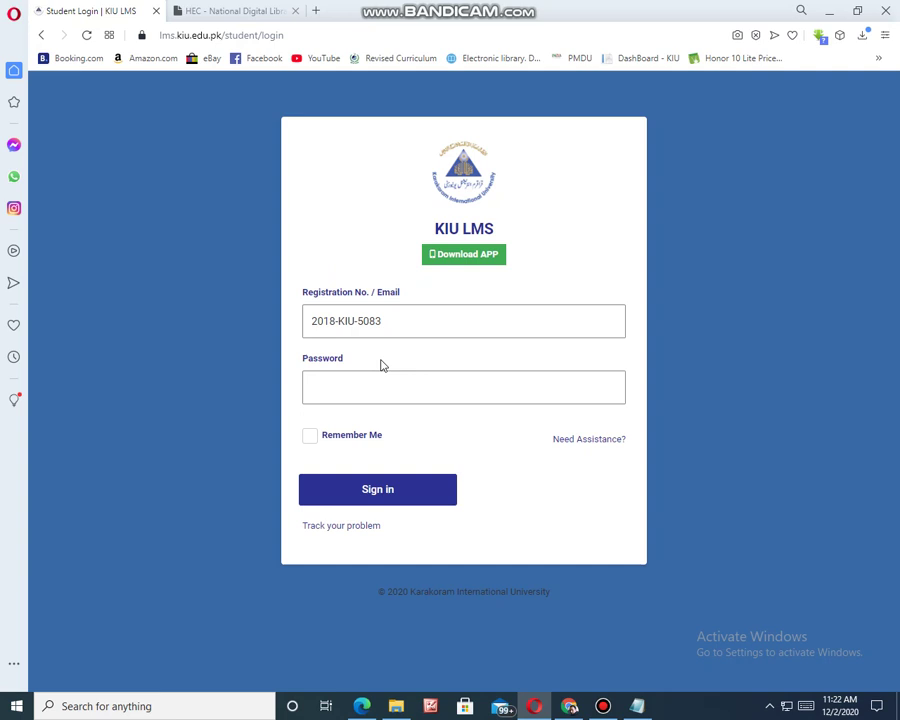
click(337, 382)
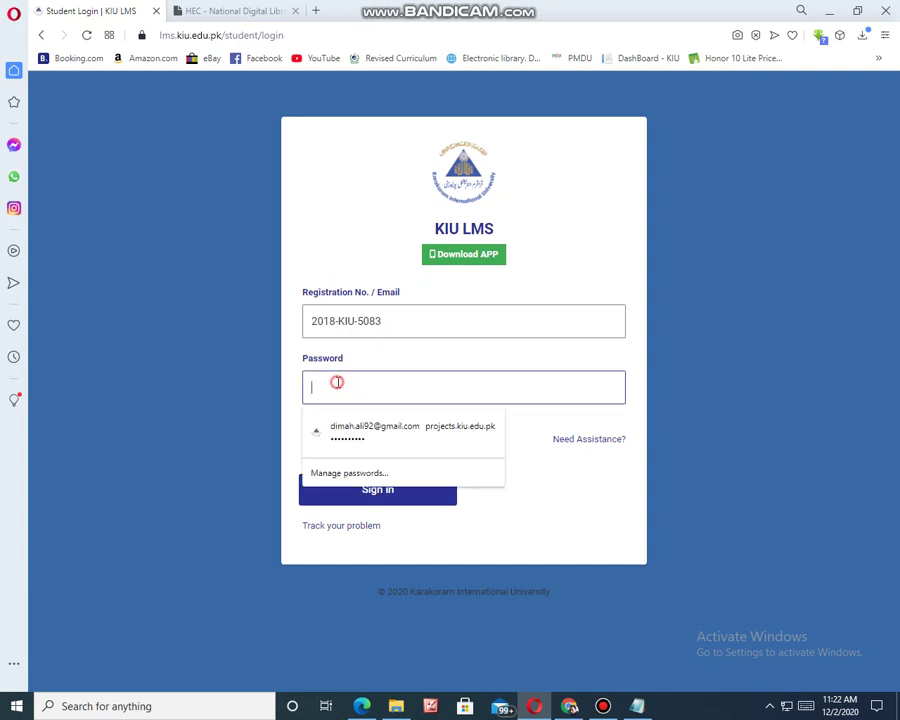
text(••)
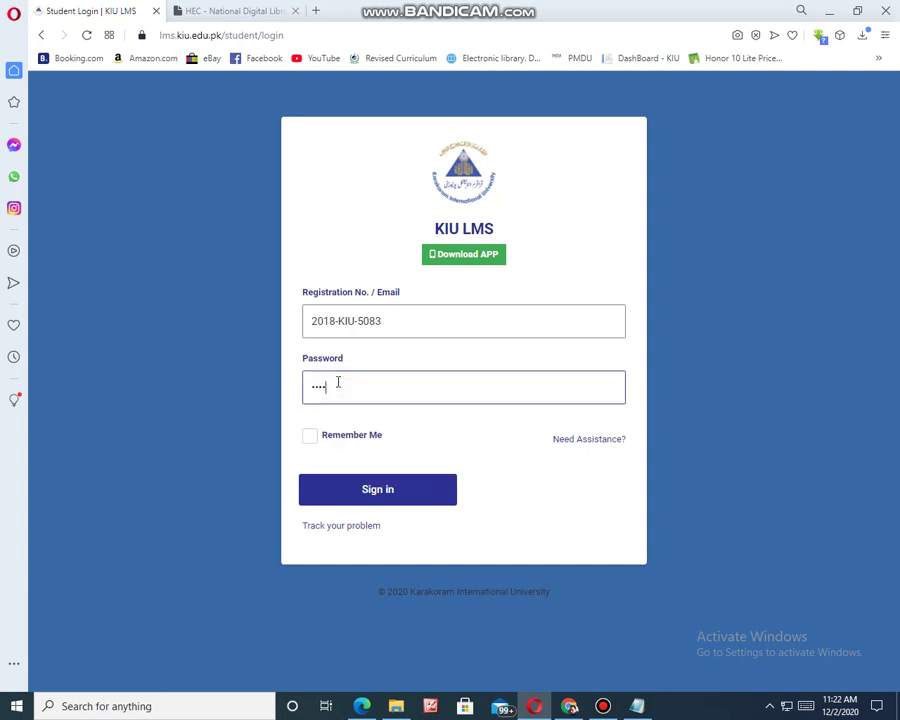
click(383, 500)
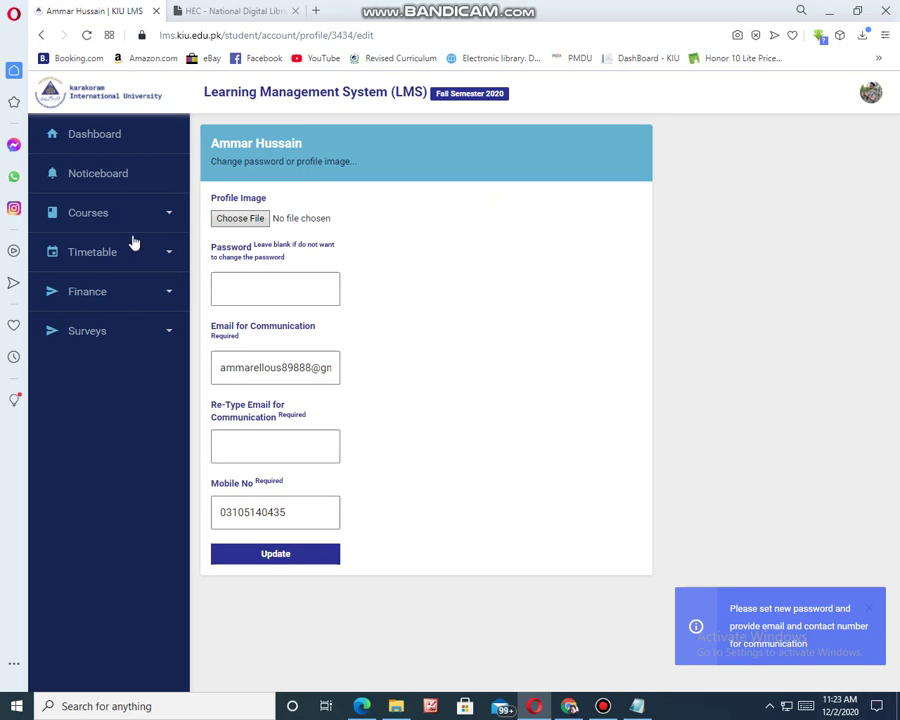
- Enter a new password and copy the communication e-mail into the Re-Type Email field
click(224, 289)
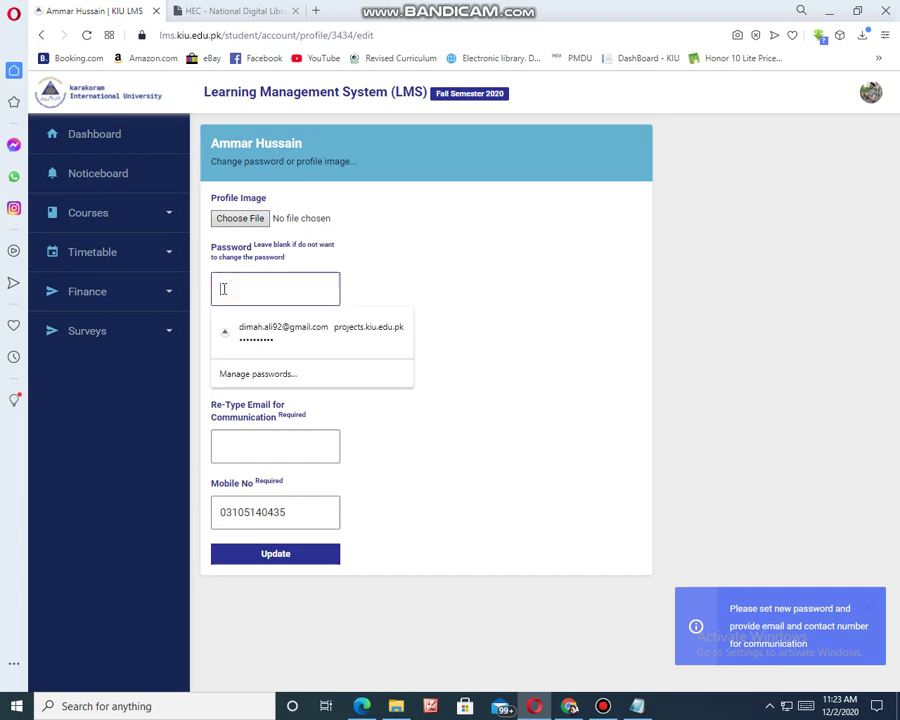
text(a)
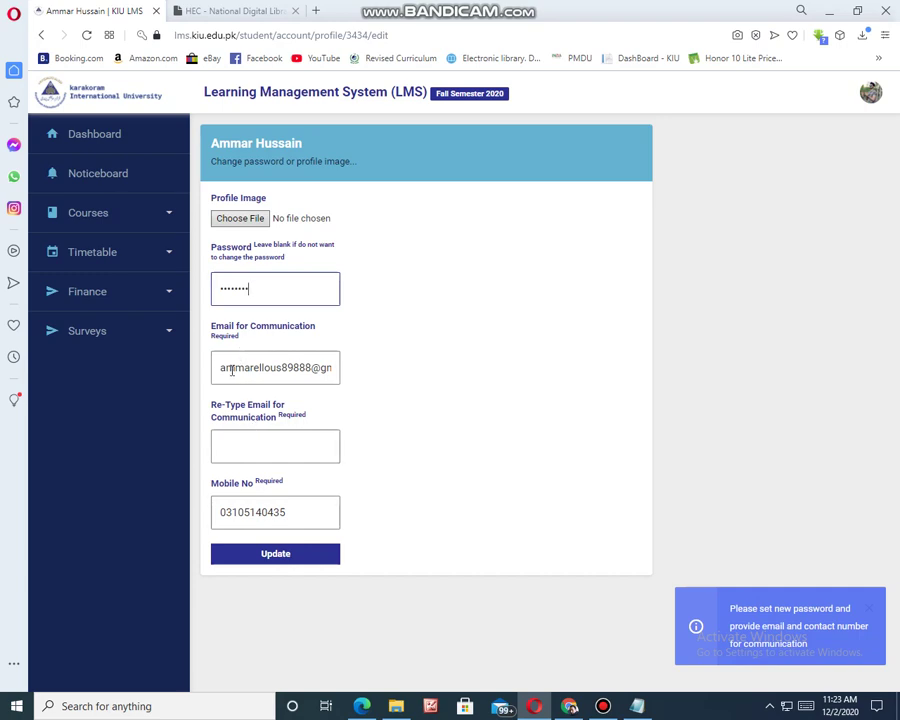
drag(219, 368, 370, 380)
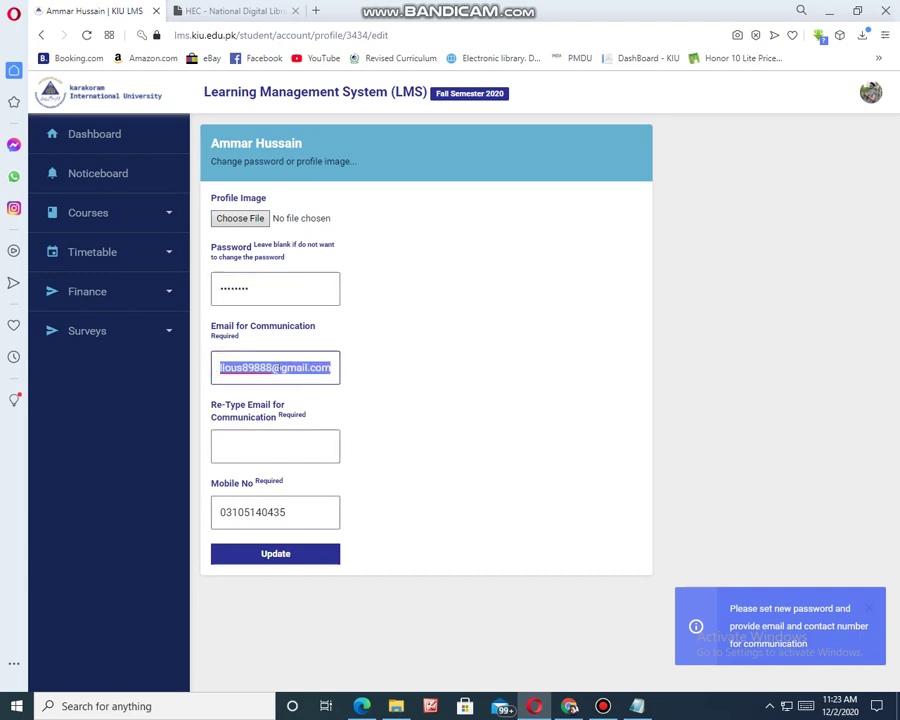
right_click(278, 368)
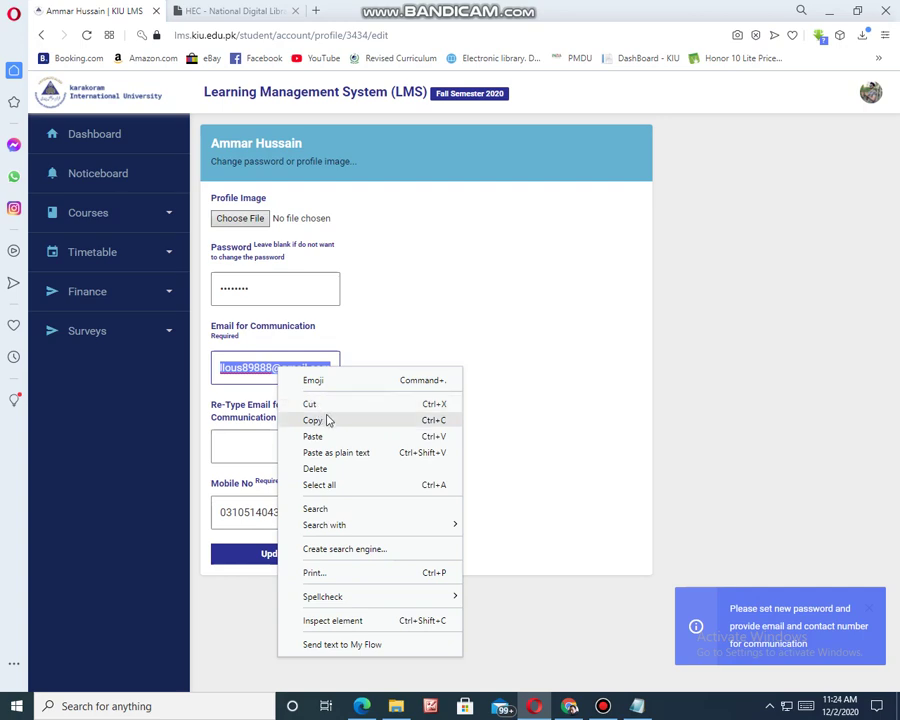
click(321, 421)
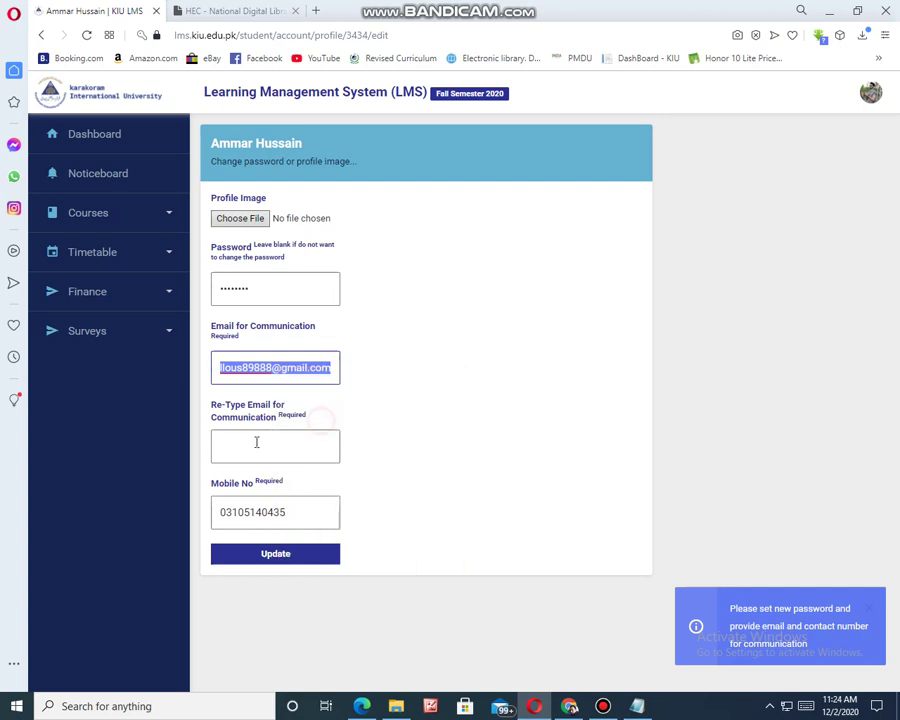
click(217, 448)
right_click(217, 446)
click(254, 311)
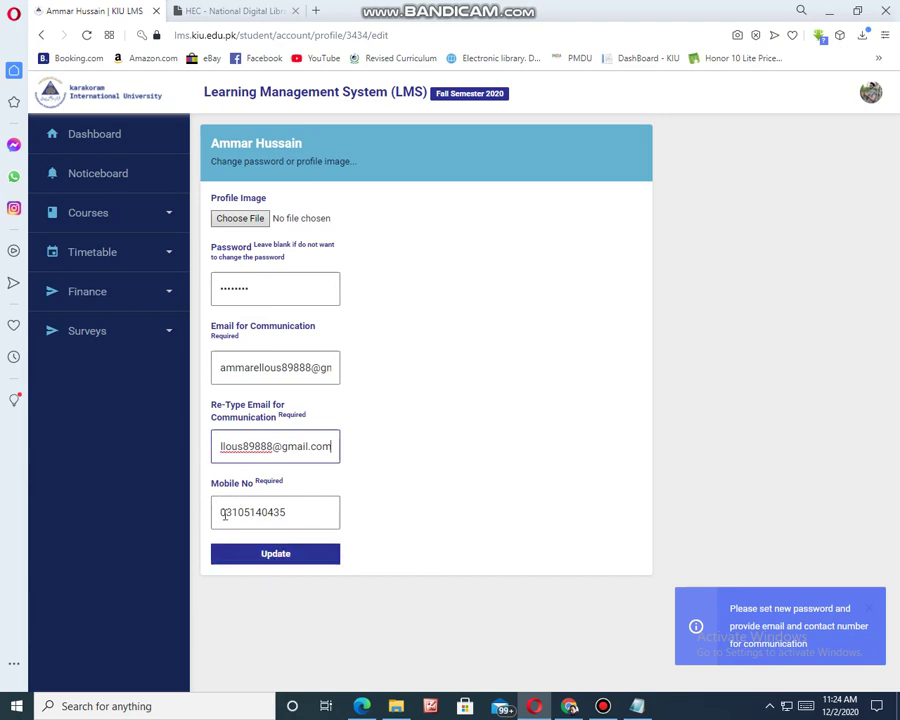
- Check the mobile number field and save the updated profile
click(224, 512)
double_click(225, 510)
click(486, 516)
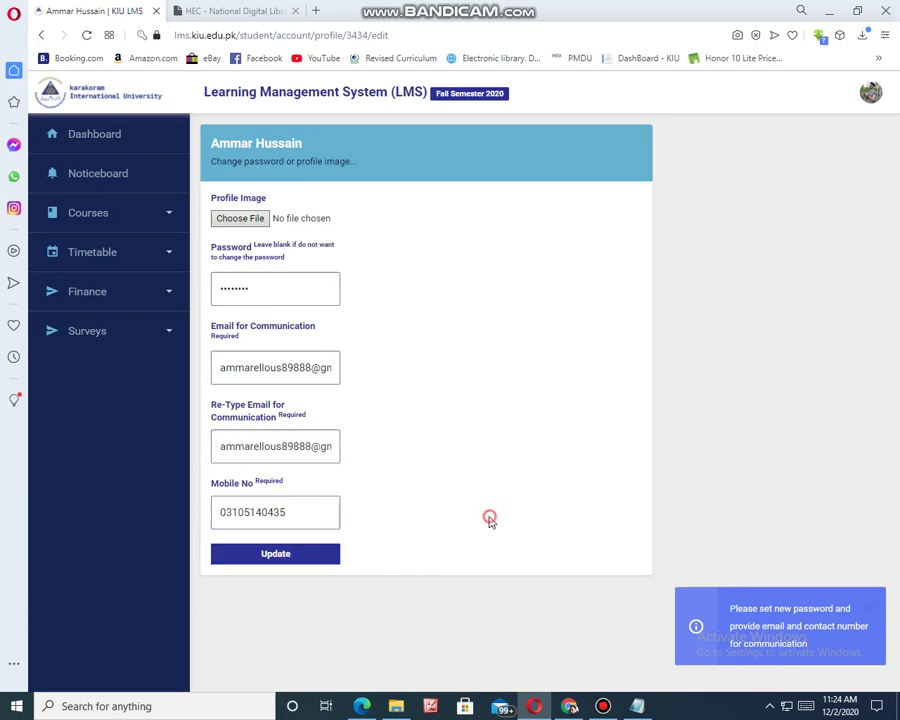
click(285, 562)
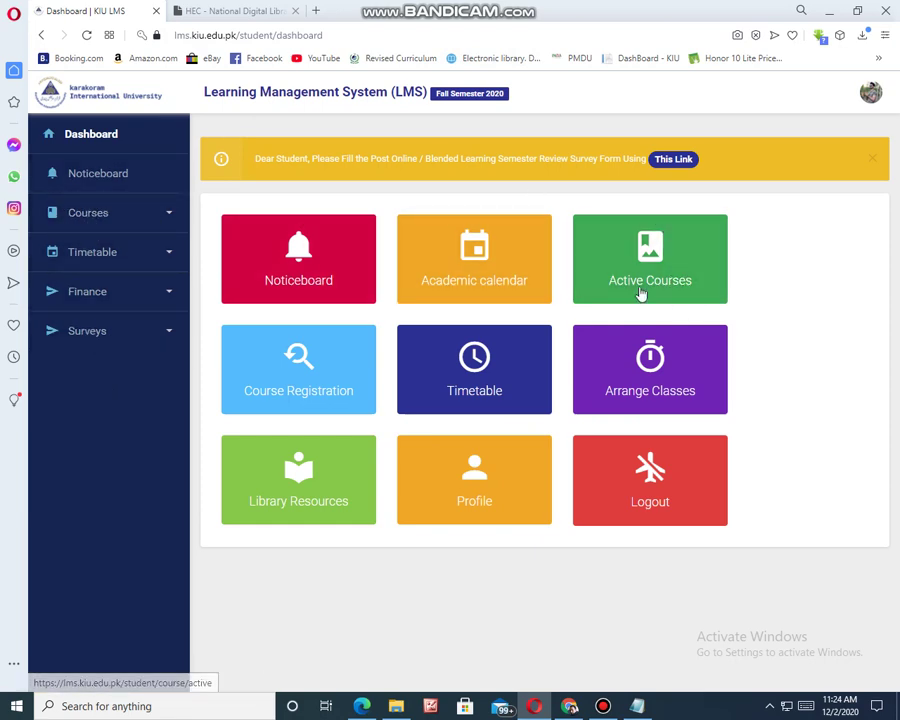
- Expand the Courses and Finance sidebar sections, then view Active Courses, which lists no registered courses
click(74, 212)
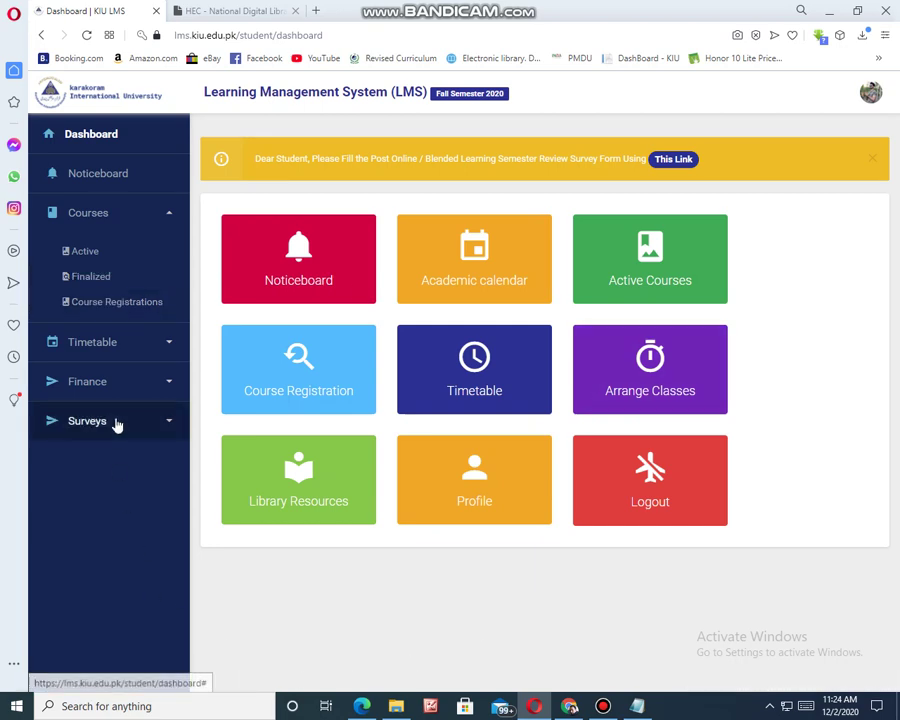
click(86, 385)
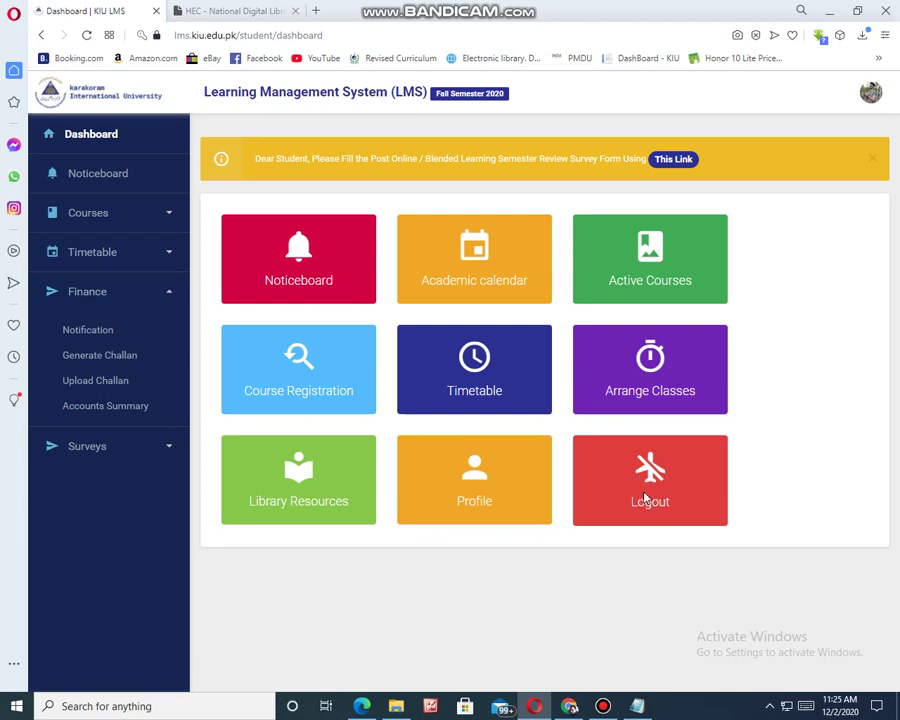
click(655, 268)
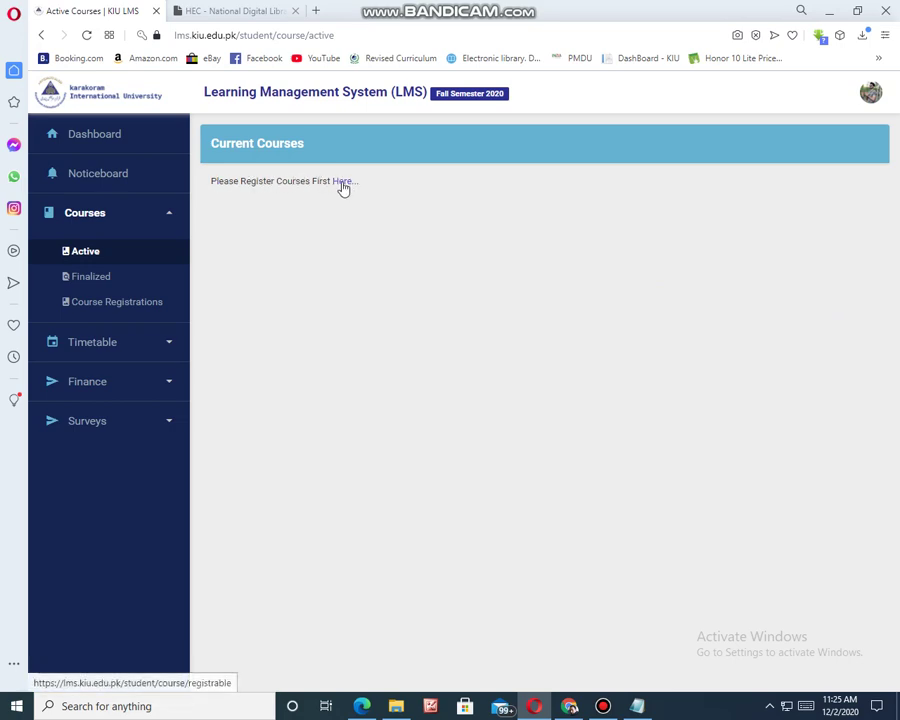
- Collapse Courses, return to the Dashboard, and choose Logout from the top-right avatar menu
click(78, 216)
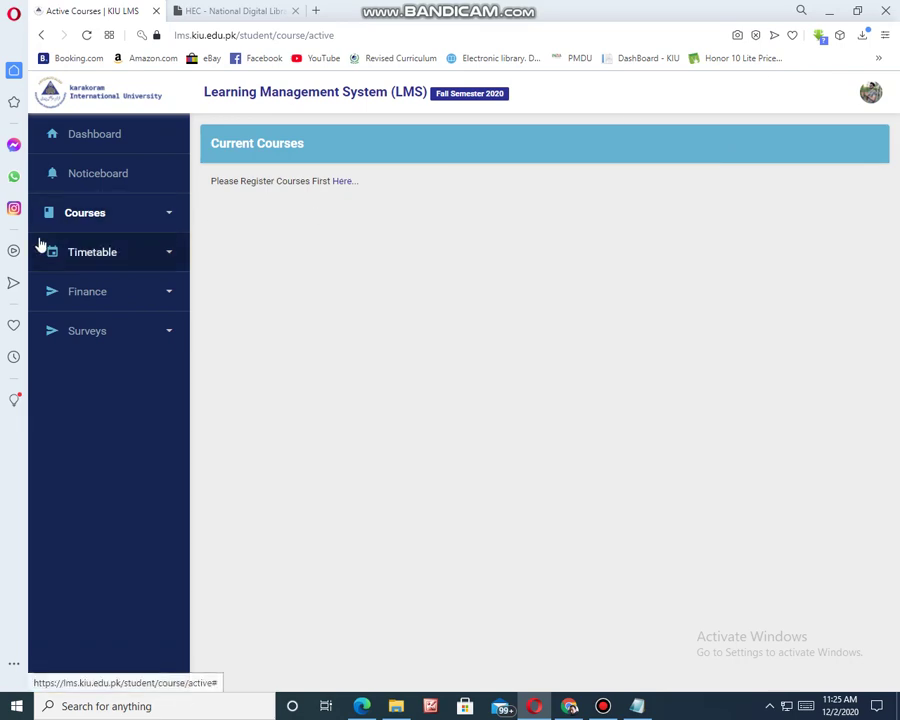
click(92, 138)
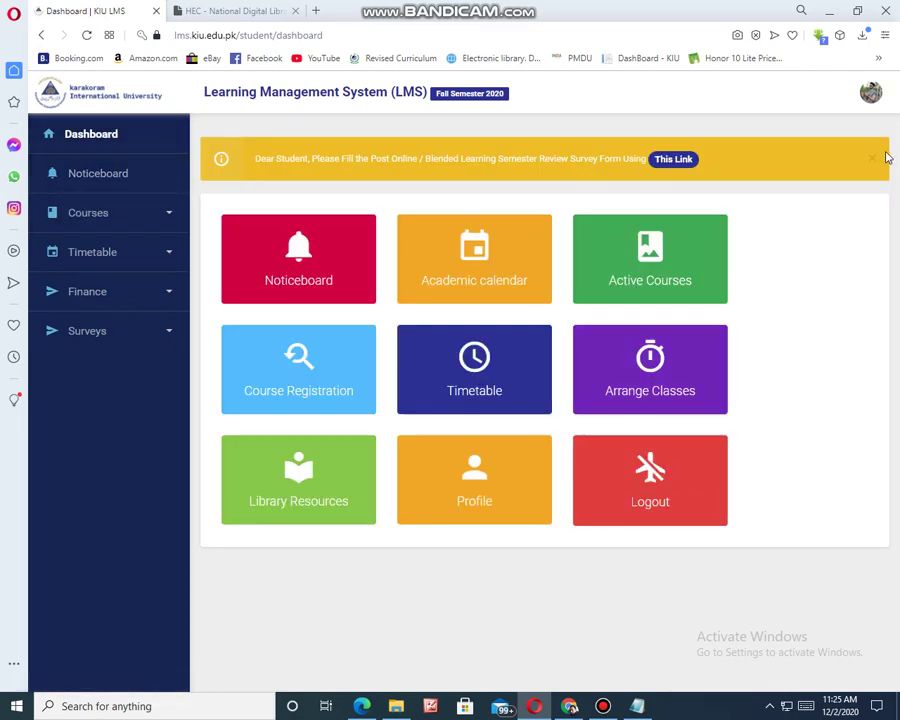
click(871, 93)
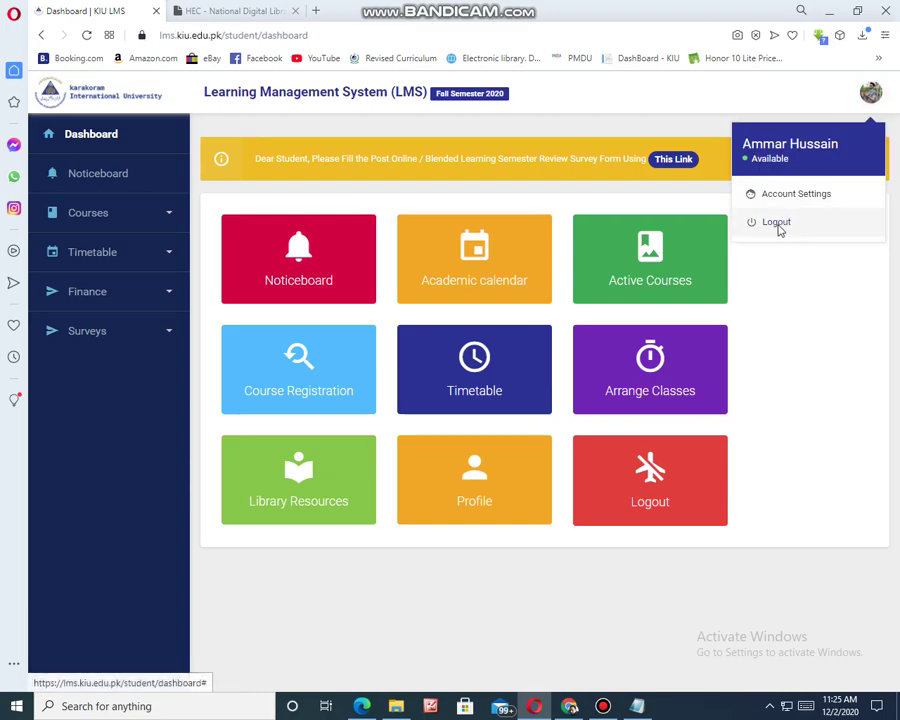
click(777, 223)
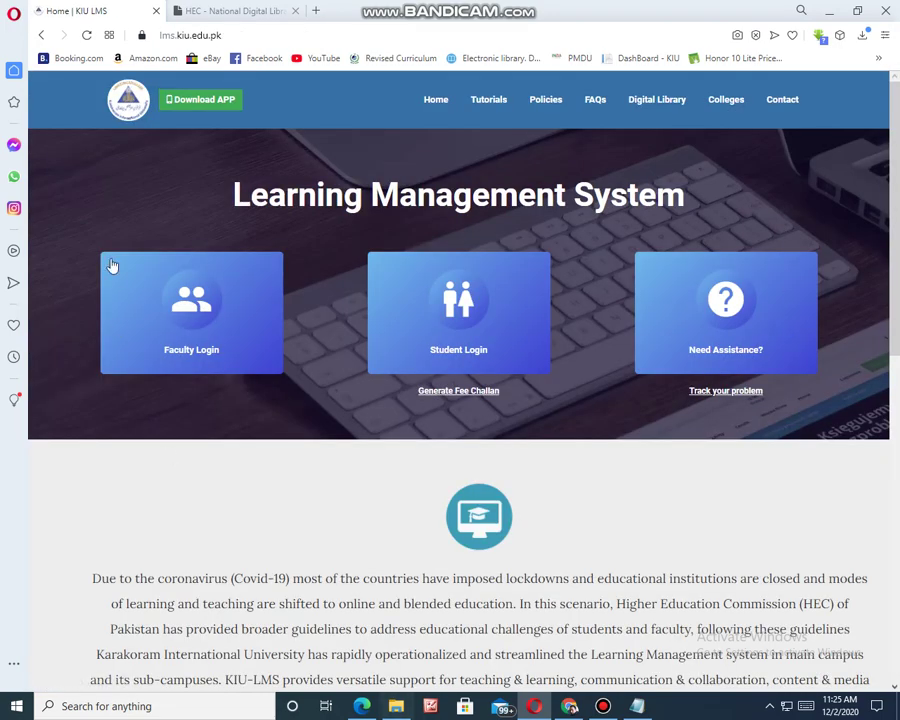